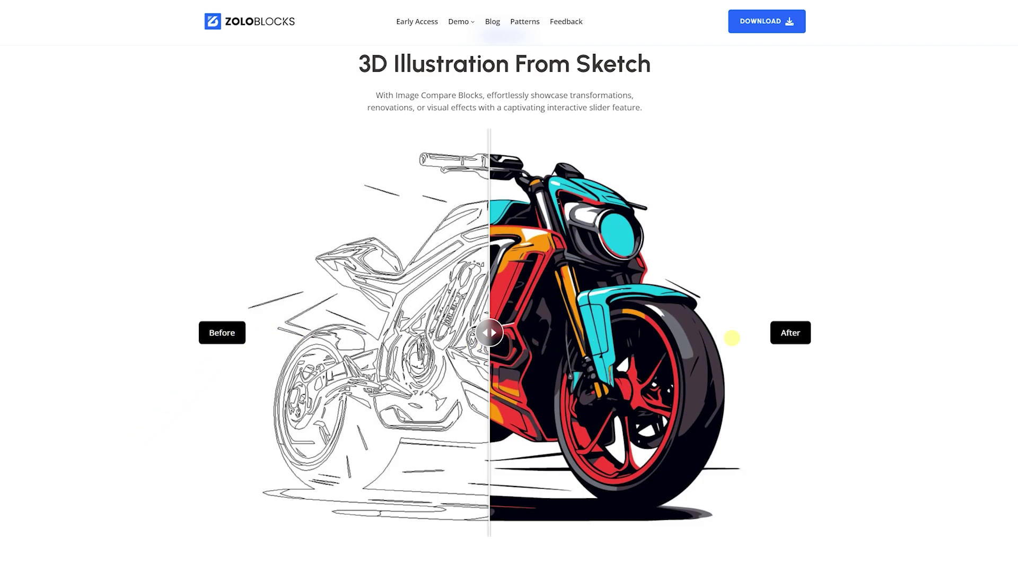
Drag the motorcycle demo's comparison divider slightly to the right.
{"action": "mouse_move", "coordinate": [490, 336]}
{"action": "left_mouse_down"}
{"action": "mouse_move", "coordinate": [340, 350]}
{"action": "mouse_move", "coordinate": [269, 339]}
{"action": "mouse_move", "coordinate": [274, 365]}
{"action": "mouse_move", "coordinate": [753, 390]}
{"action": "mouse_move", "coordinate": [444, 392]}
{"action": "mouse_move", "coordinate": [517, 391]}
{"action": "left_mouse_up"}
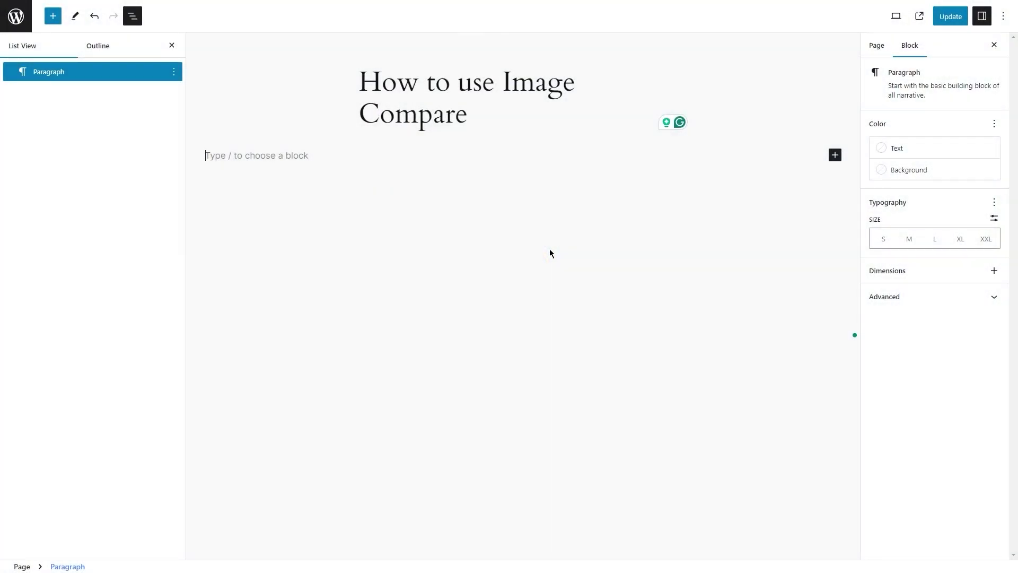
Turn the empty paragraph into a one-column Container block via /container.
{"action": "type", "text": "/contain"}
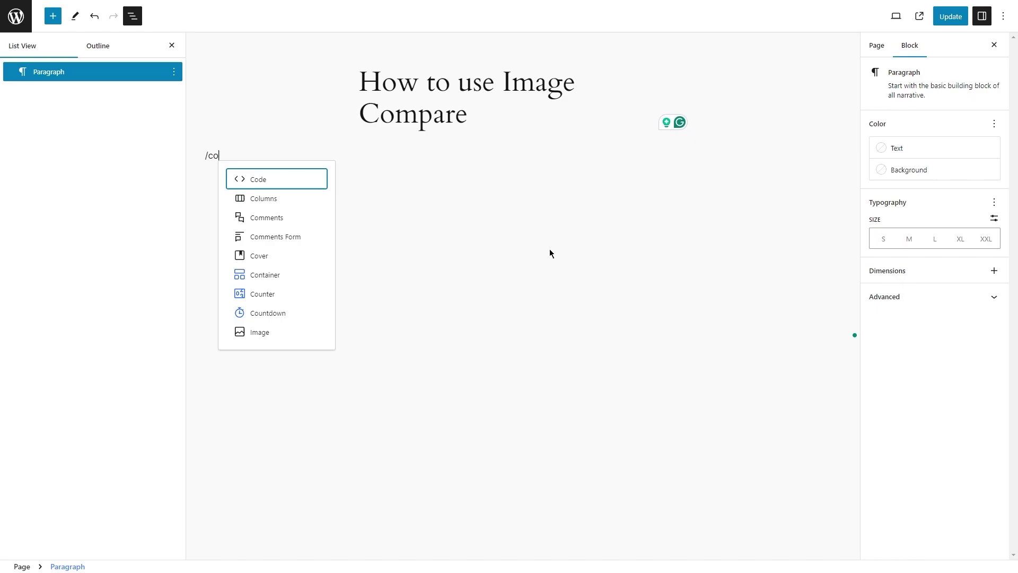
{"action": "key", "text": "Return"}
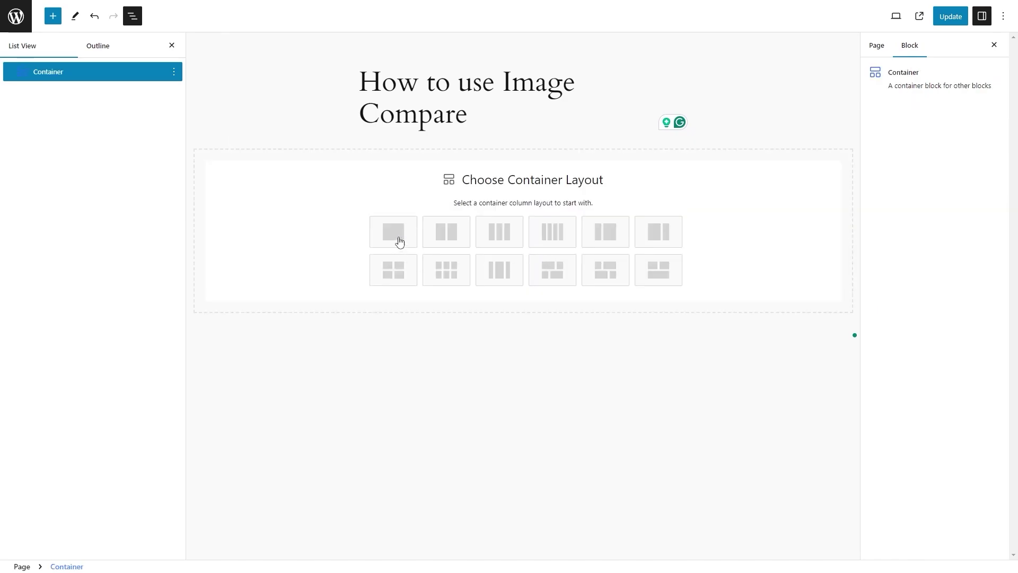
{"action": "left_click", "coordinate": [400, 243]}
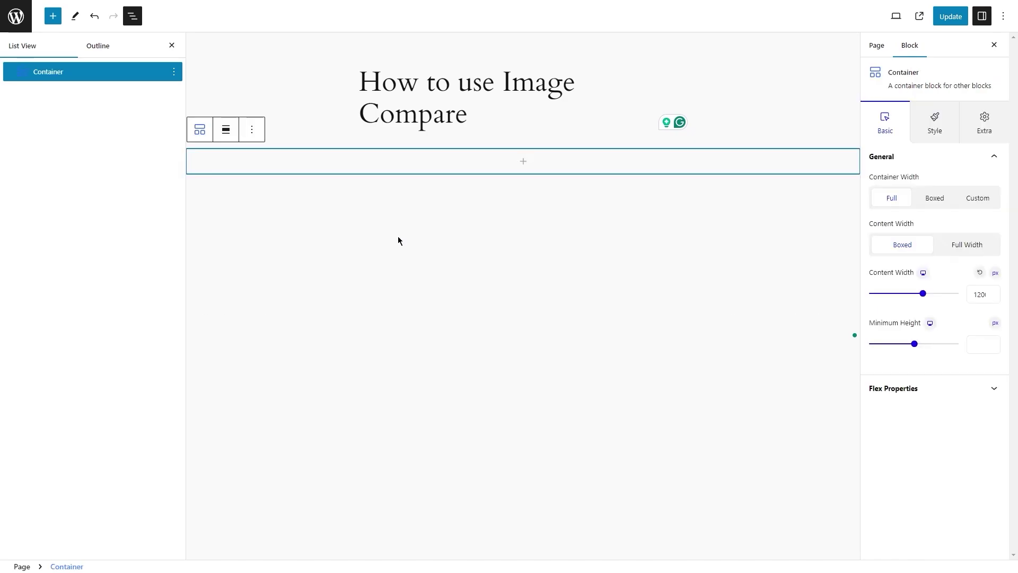
Give the container 70 px top and bottom padding and a 500 px content width.
{"action": "left_click", "coordinate": [984, 127]}
{"action": "left_click", "coordinate": [995, 232]}
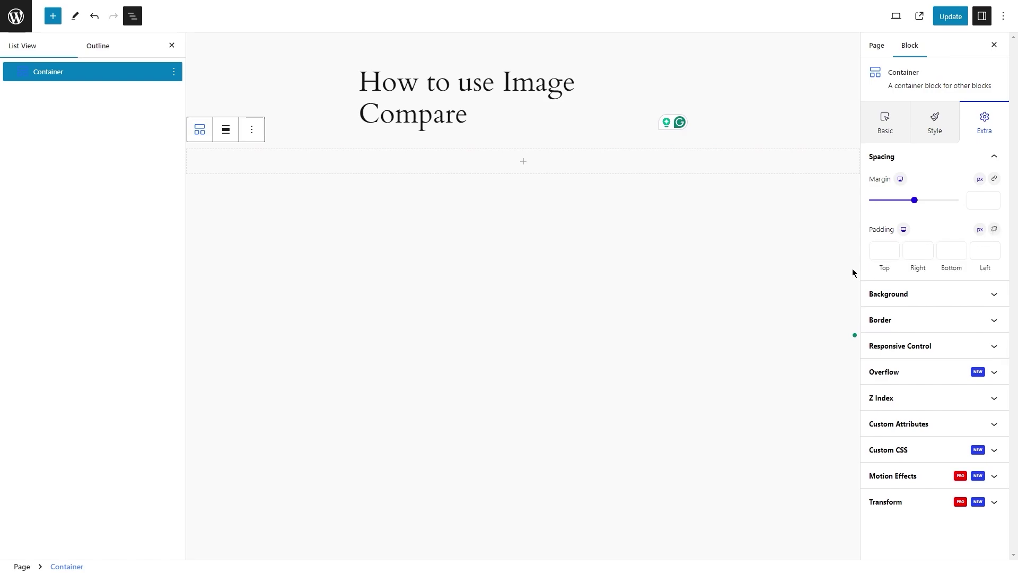
{"action": "left_click", "coordinate": [880, 252]}
{"action": "type", "text": "70"}
{"action": "left_click", "coordinate": [955, 250]}
{"action": "type", "text": "70"}
{"action": "left_click", "coordinate": [876, 135]}
{"action": "double_click", "coordinate": [976, 293]}
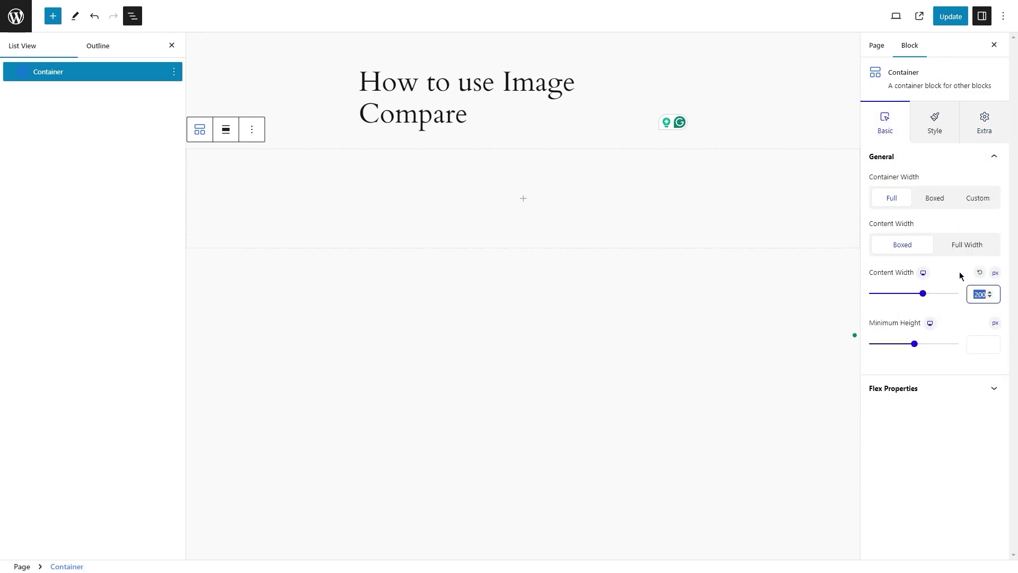
{"action": "type", "text": "500"}
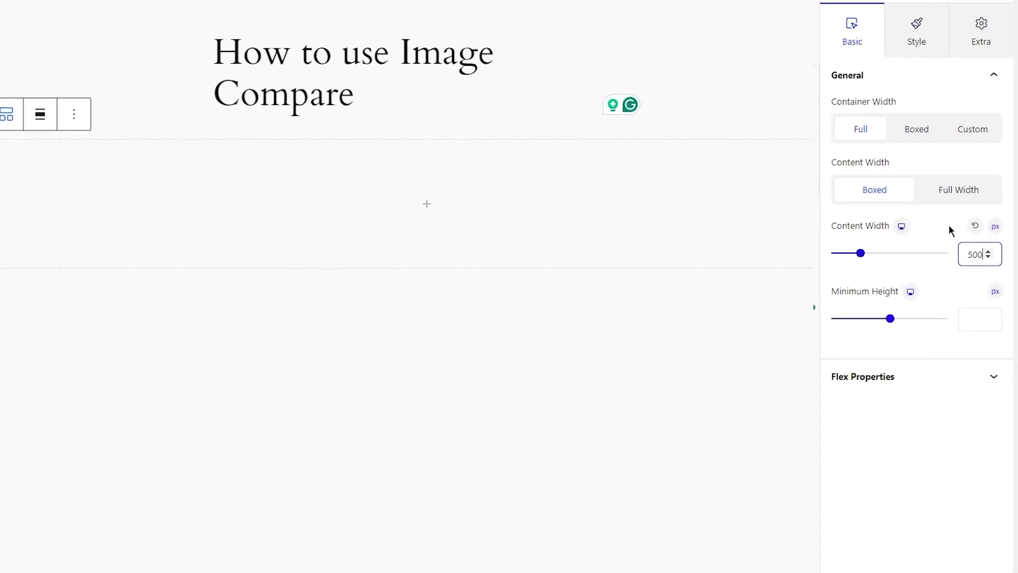
Insert an Image Compare block inside the container from its block picker.
{"action": "left_click", "coordinate": [428, 205]}
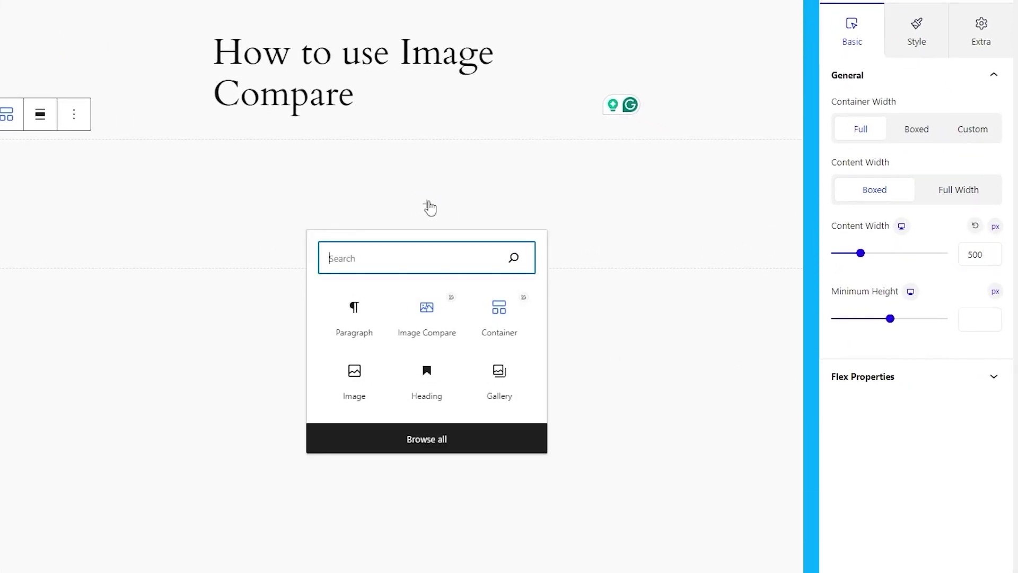
{"action": "left_click", "coordinate": [416, 325]}
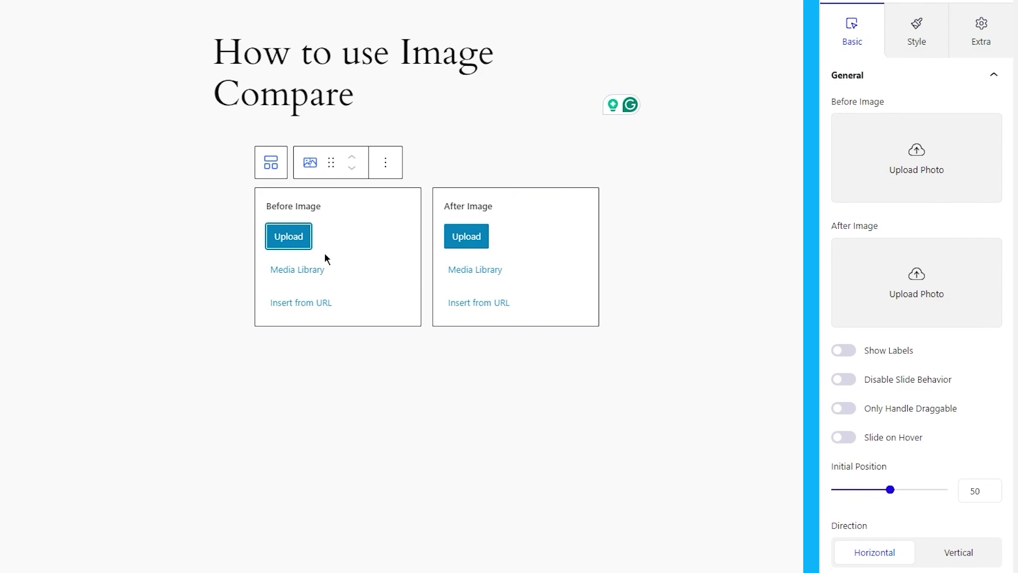
Pick the colour hiker photo as Before and its greyscale version as After from the Media Library.
{"action": "left_click", "coordinate": [289, 272]}
{"action": "left_click", "coordinate": [97, 160]}
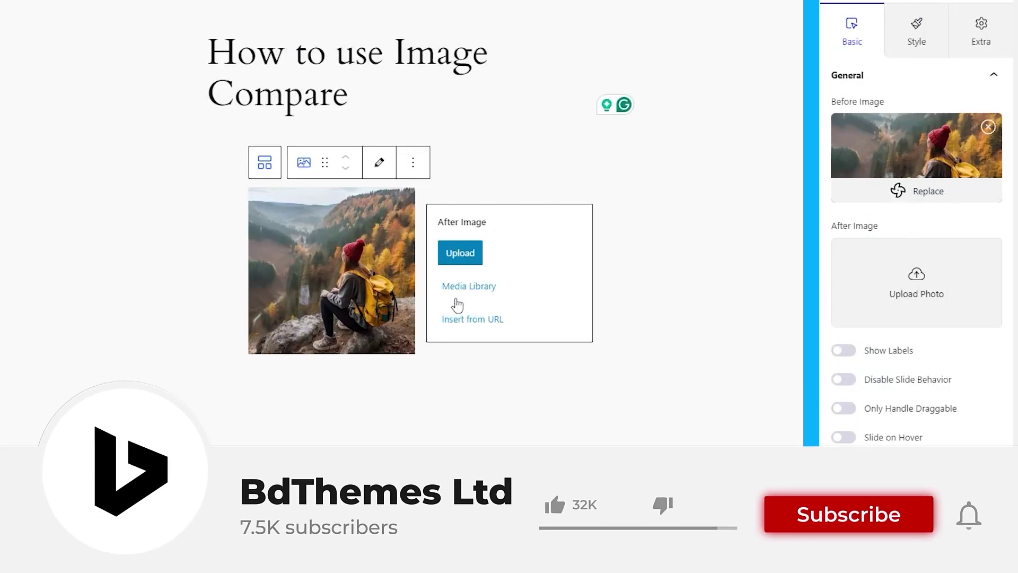
{"action": "left_click", "coordinate": [453, 294]}
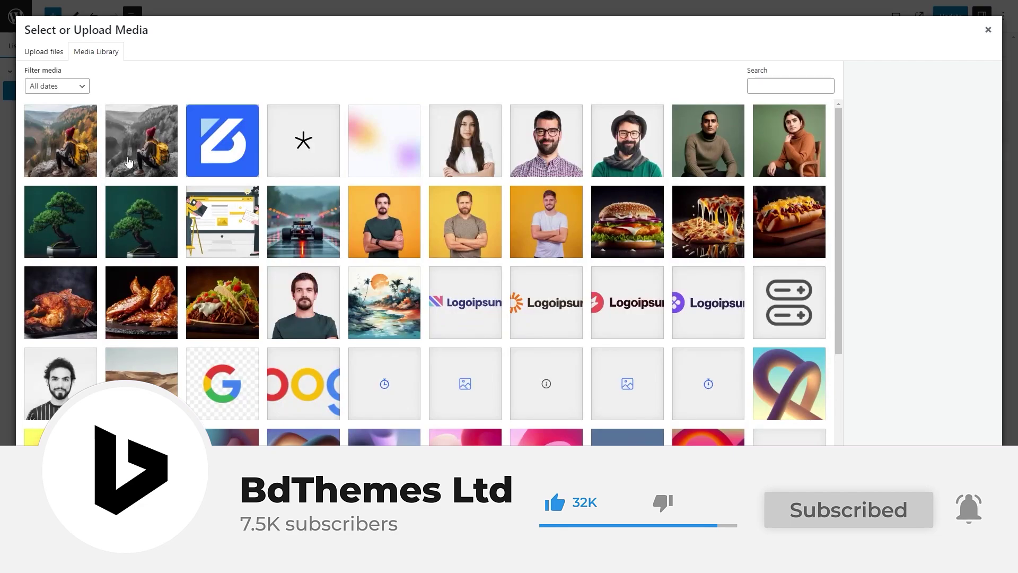
{"action": "left_click", "coordinate": [128, 161]}
{"action": "left_click", "coordinate": [974, 541]}
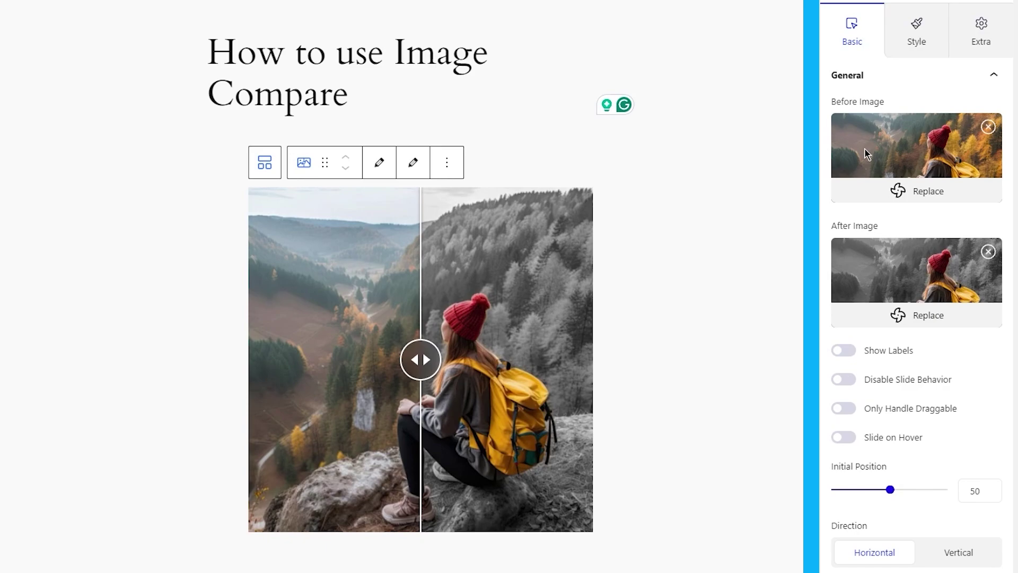
Show labels, set Initial Position to 58, and enable Only Handle Draggable and Slide on Hover.
{"action": "left_click", "coordinate": [847, 352]}
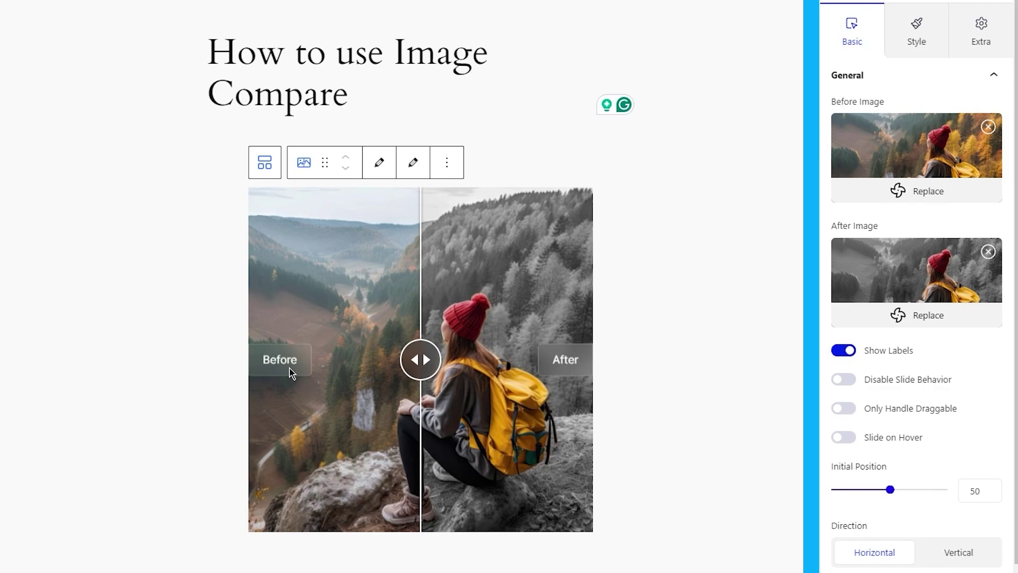
{"action": "left_click", "coordinate": [847, 379]}
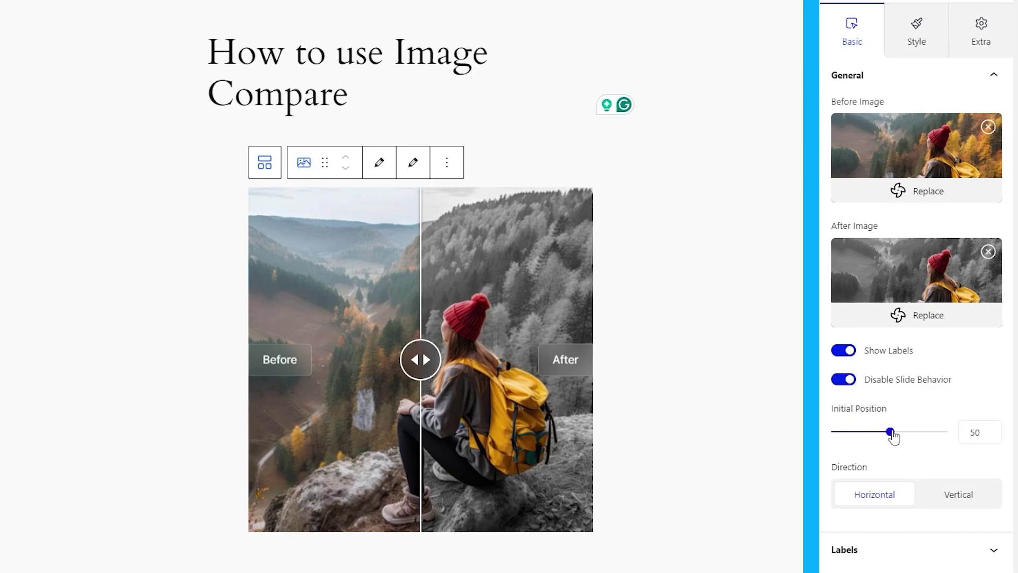
{"action": "mouse_move", "coordinate": [890, 431]}
{"action": "left_mouse_down"}
{"action": "mouse_move", "coordinate": [876, 433]}
{"action": "mouse_move", "coordinate": [899, 432]}
{"action": "left_mouse_up"}
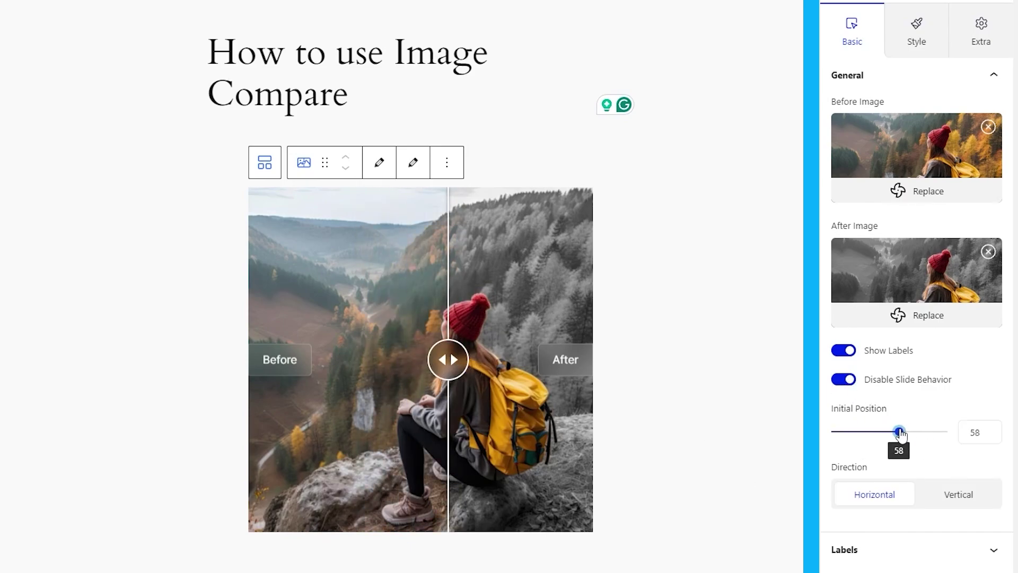
{"action": "left_click", "coordinate": [838, 384]}
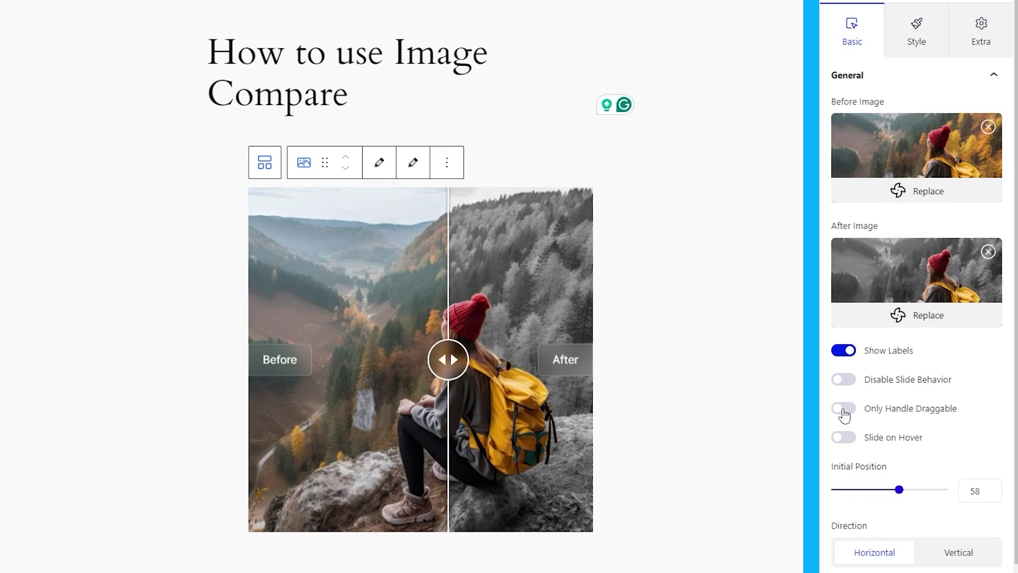
{"action": "left_click", "coordinate": [844, 409]}
{"action": "mouse_move", "coordinate": [440, 357]}
{"action": "left_mouse_down"}
{"action": "mouse_move", "coordinate": [415, 360]}
{"action": "mouse_move", "coordinate": [439, 359]}
{"action": "left_mouse_up"}
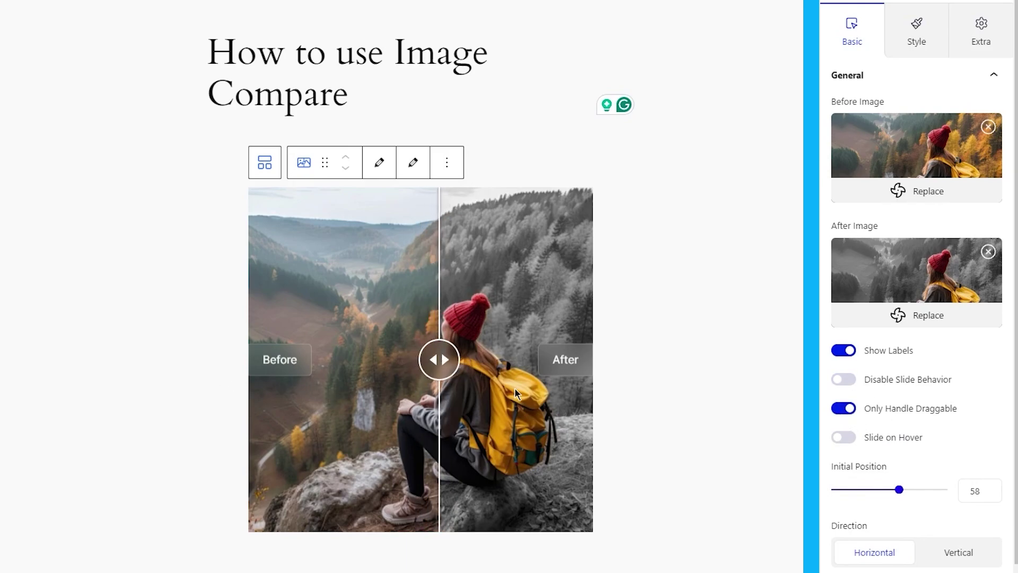
{"action": "left_click", "coordinate": [841, 438]}
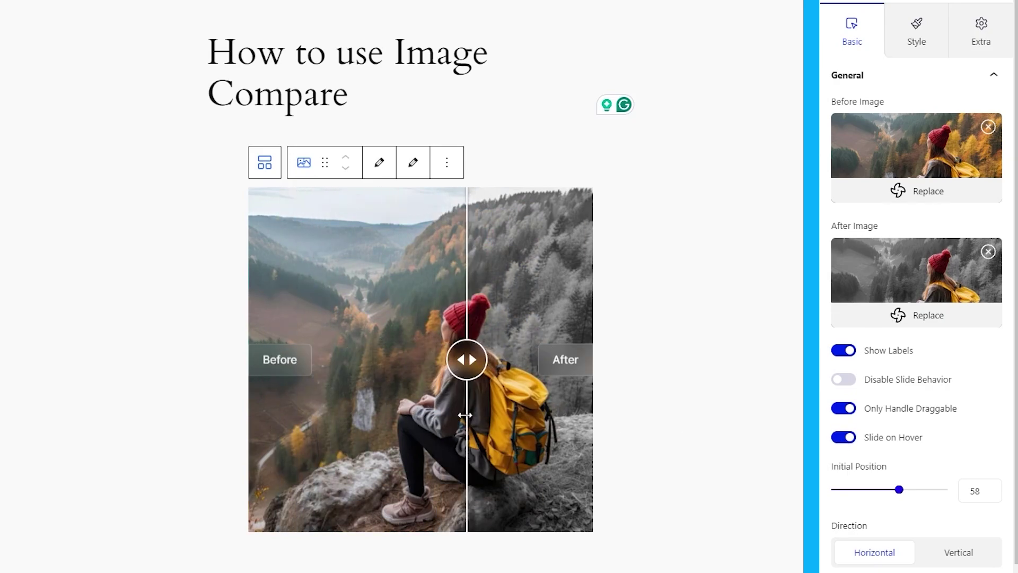
Set Initial Position to 55 and keep Horizontal direction after trying Vertical.
{"action": "scroll", "coordinate": [935, 397], "scroll_direction": "down", "scroll_amount": 1}
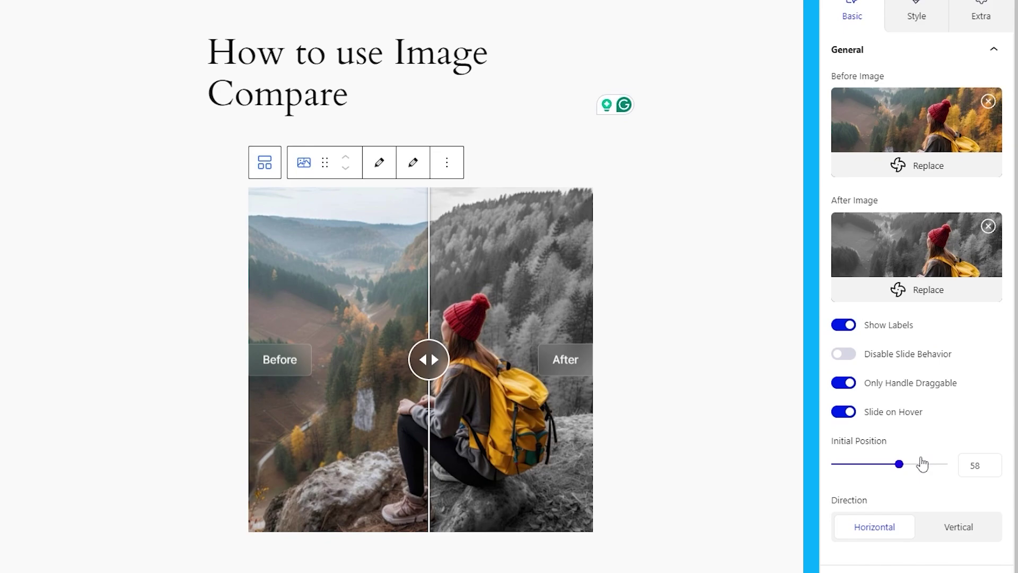
{"action": "mouse_move", "coordinate": [899, 464]}
{"action": "left_mouse_down"}
{"action": "mouse_move", "coordinate": [879, 466]}
{"action": "mouse_move", "coordinate": [898, 465]}
{"action": "left_mouse_up"}
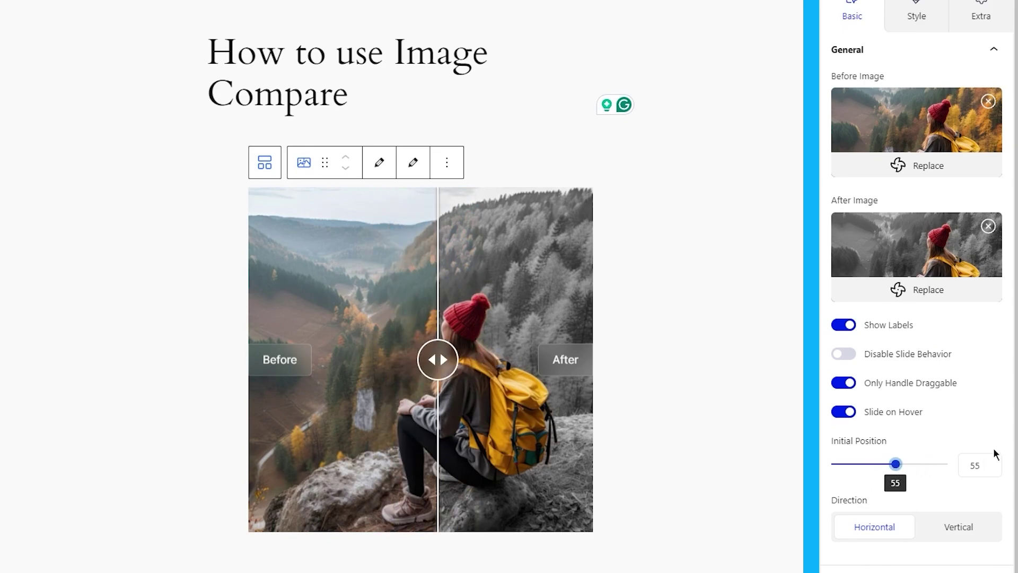
{"action": "left_click", "coordinate": [960, 526]}
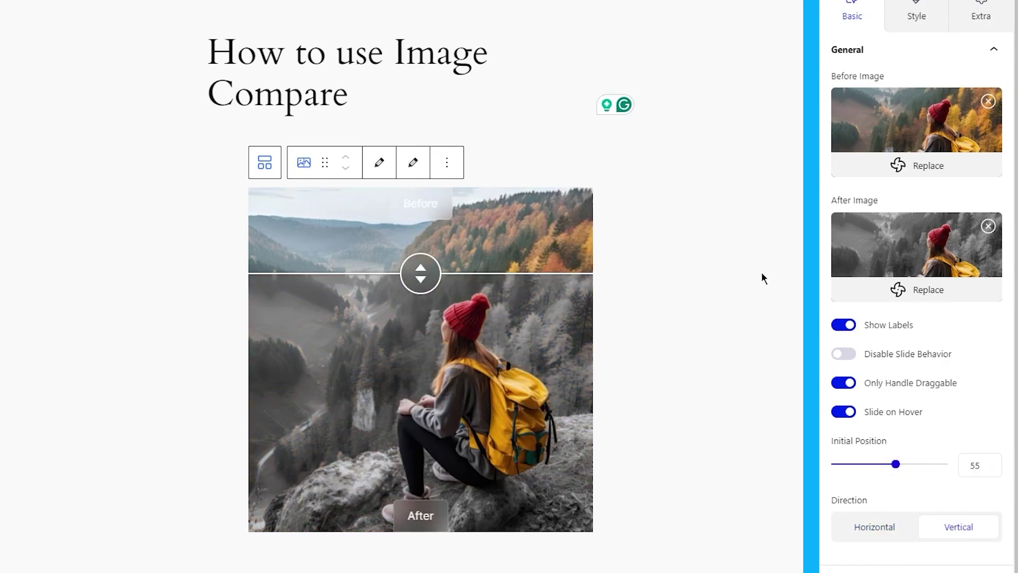
{"action": "left_click", "coordinate": [874, 533]}
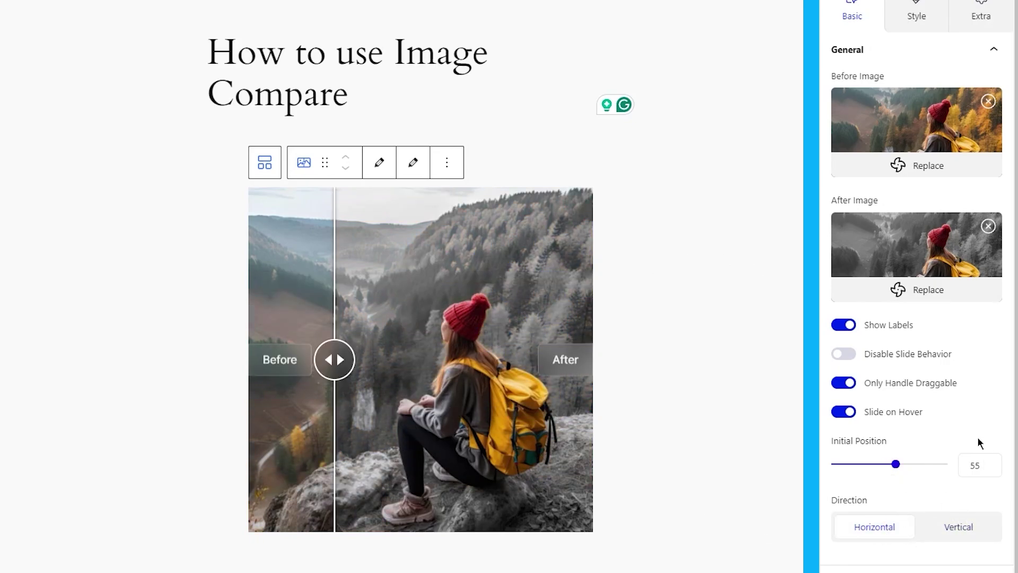
{"action": "scroll", "coordinate": [977, 436], "scroll_direction": "down", "scroll_amount": 1}
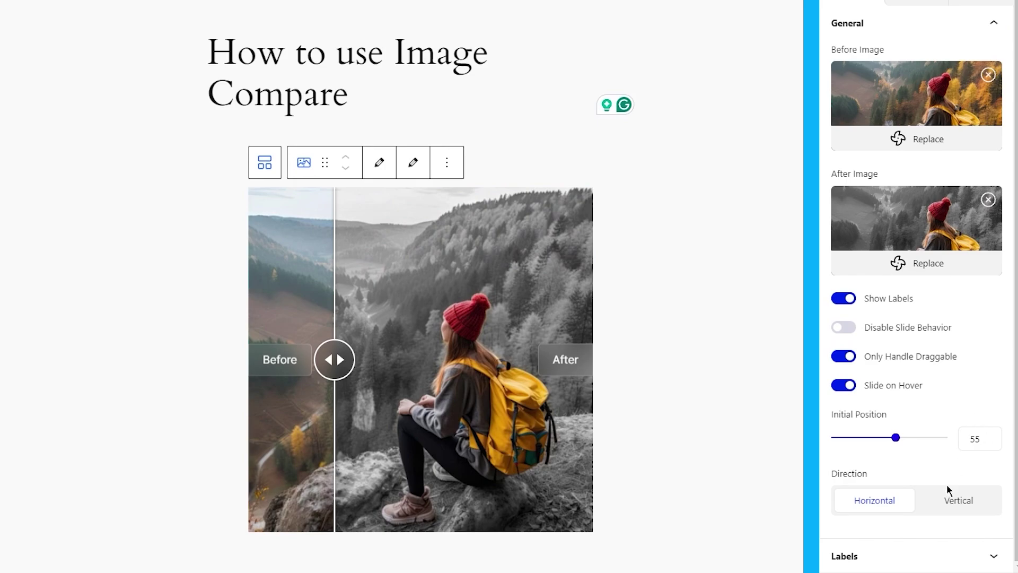
Expand Labels and leave Labels Position on Center after trying Top and Bottom.
{"action": "left_click", "coordinate": [911, 553]}
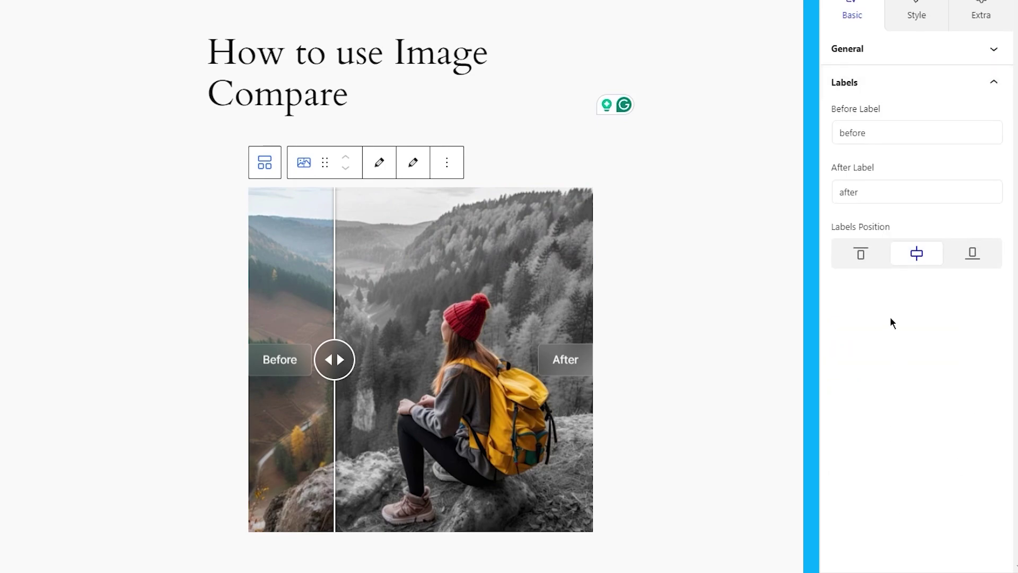
{"action": "left_click", "coordinate": [872, 263]}
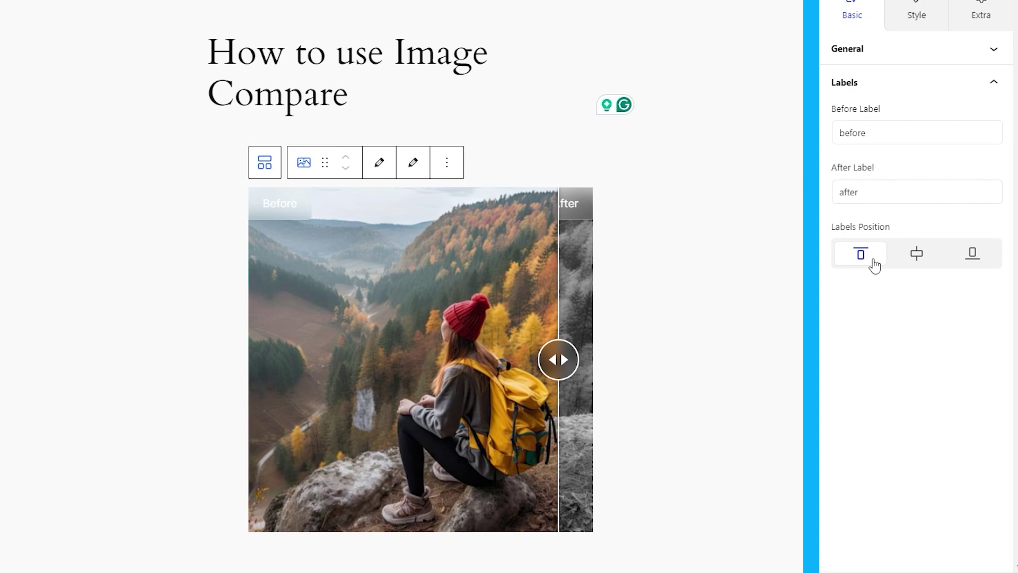
{"action": "left_click", "coordinate": [918, 256]}
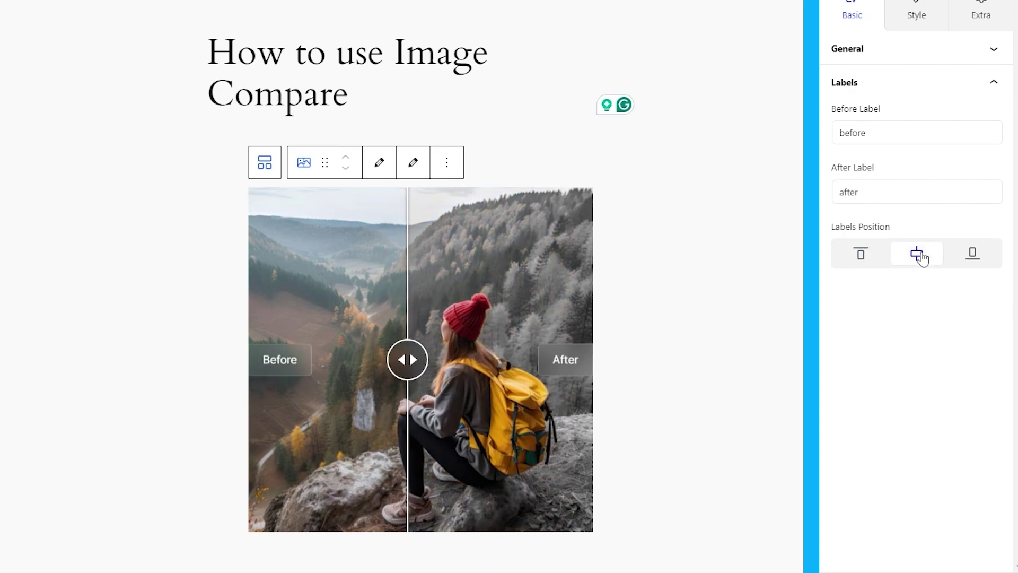
{"action": "left_click", "coordinate": [970, 258]}
{"action": "scroll", "coordinate": [901, 275], "scroll_direction": "up", "scroll_amount": 1}
{"action": "left_click", "coordinate": [916, 281]}
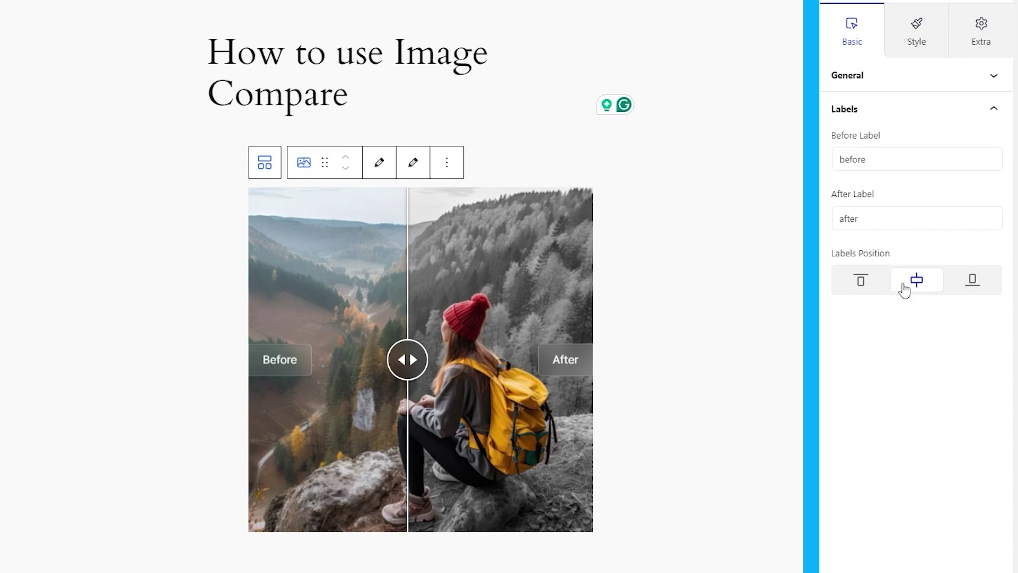
In the Style settings, set the comparison image height to 475 px.
{"action": "left_click", "coordinate": [929, 53]}
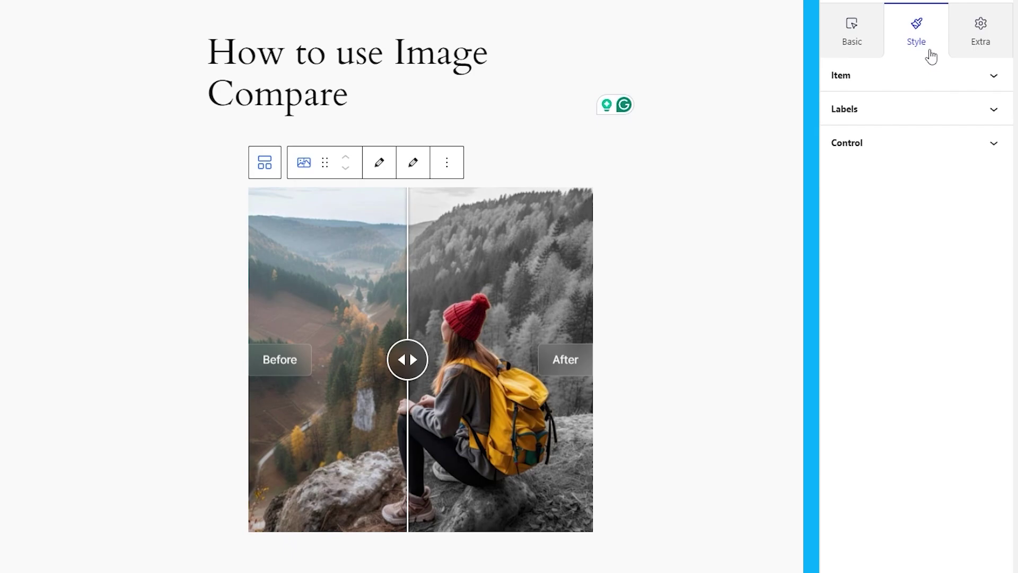
{"action": "left_click", "coordinate": [930, 83]}
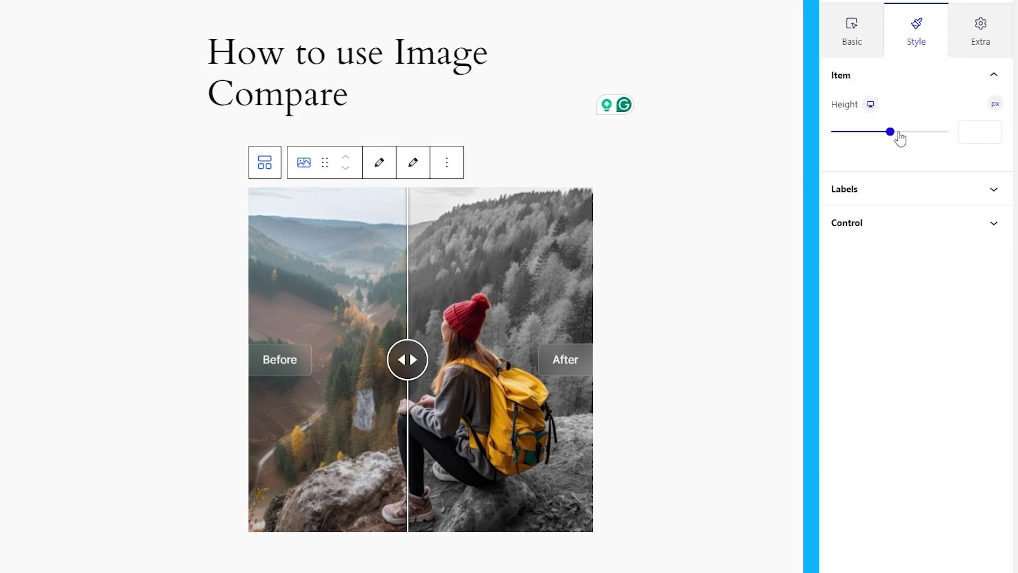
{"action": "left_click_drag", "start_coordinate": [899, 138], "coordinate": [882, 152]}
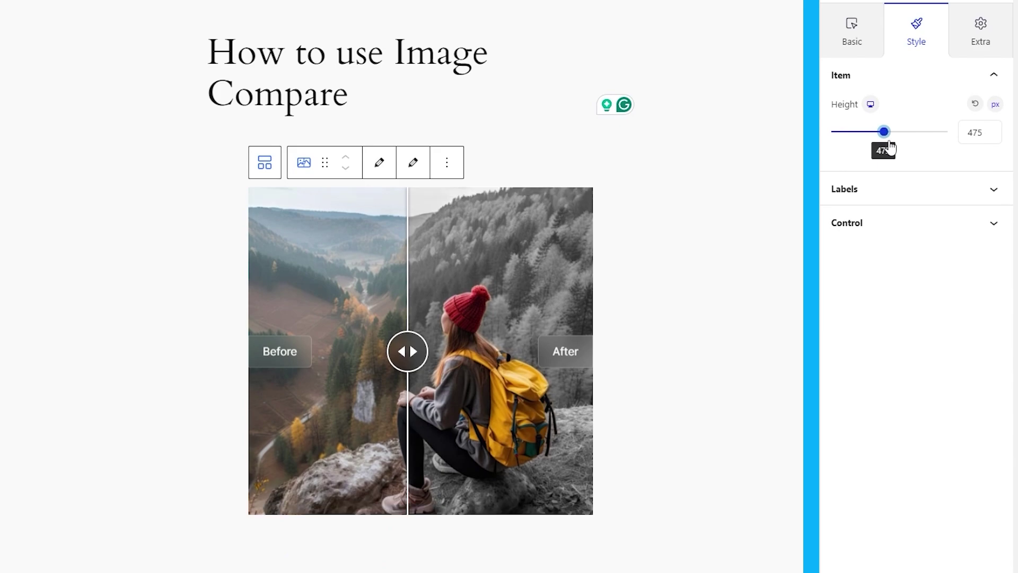
Give the labels light grey #E7E5E5 text on a dark #272727 background.
{"action": "left_click", "coordinate": [887, 198]}
{"action": "scroll", "coordinate": [922, 318], "scroll_direction": "up", "scroll_amount": 2}
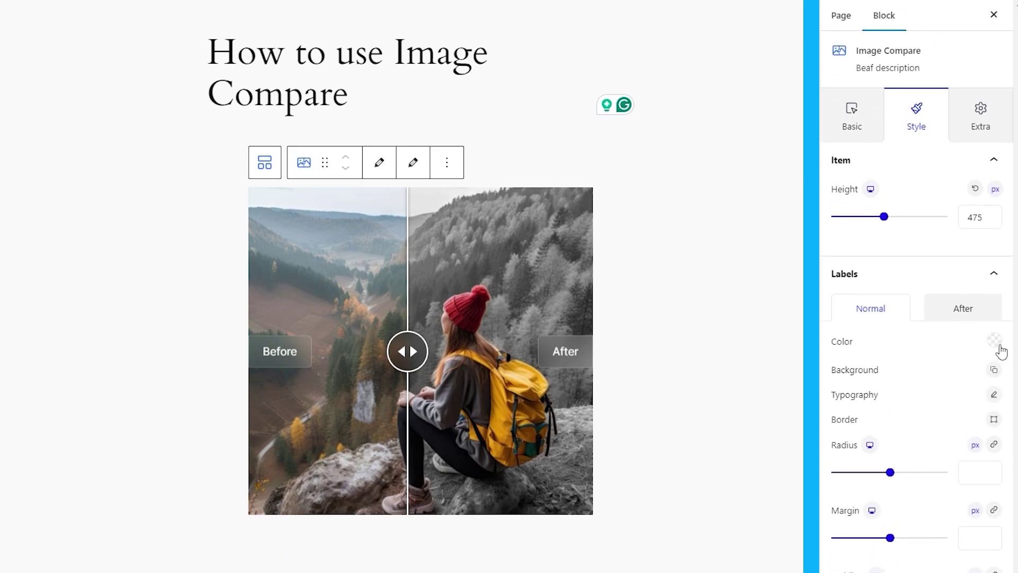
{"action": "left_click", "coordinate": [1000, 350]}
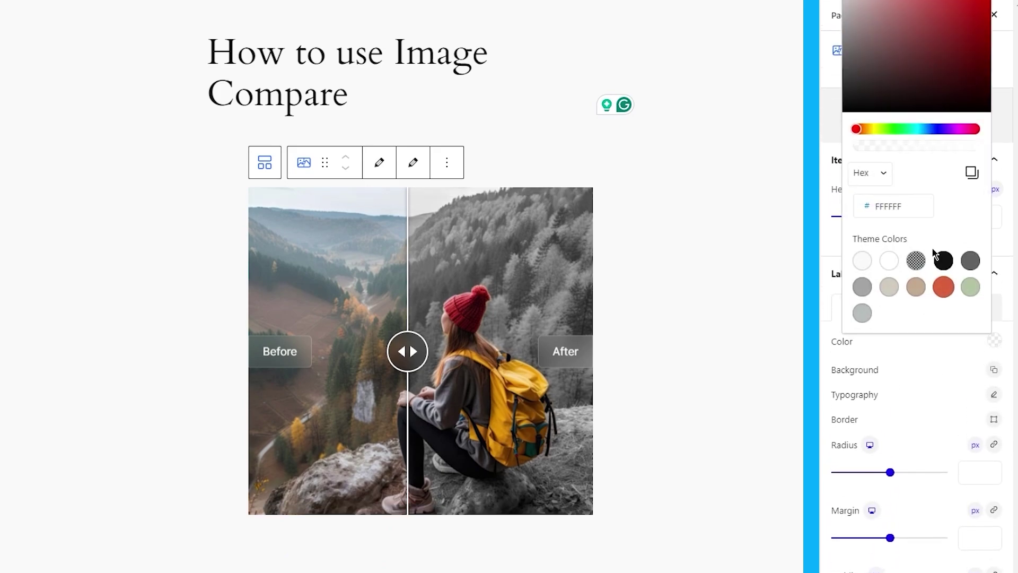
{"action": "left_click", "coordinate": [927, 347]}
{"action": "left_click", "coordinate": [994, 371]}
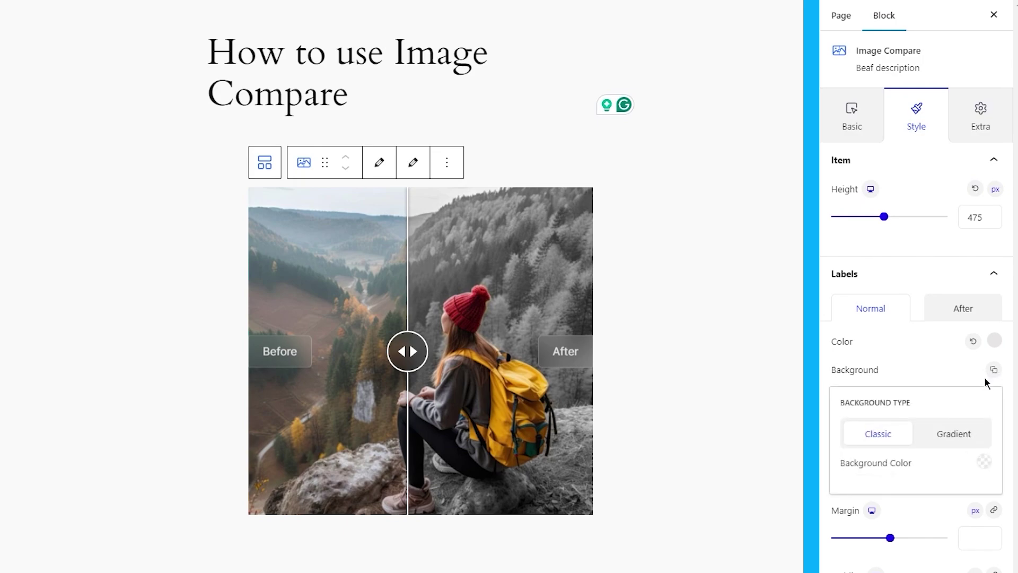
{"action": "left_click", "coordinate": [984, 461]}
{"action": "left_click_drag", "start_coordinate": [888, 201], "coordinate": [844, 232]}
{"action": "left_click", "coordinate": [925, 497]}
Set the label border radius to 0 for square corners.
{"action": "left_click", "coordinate": [993, 419]}
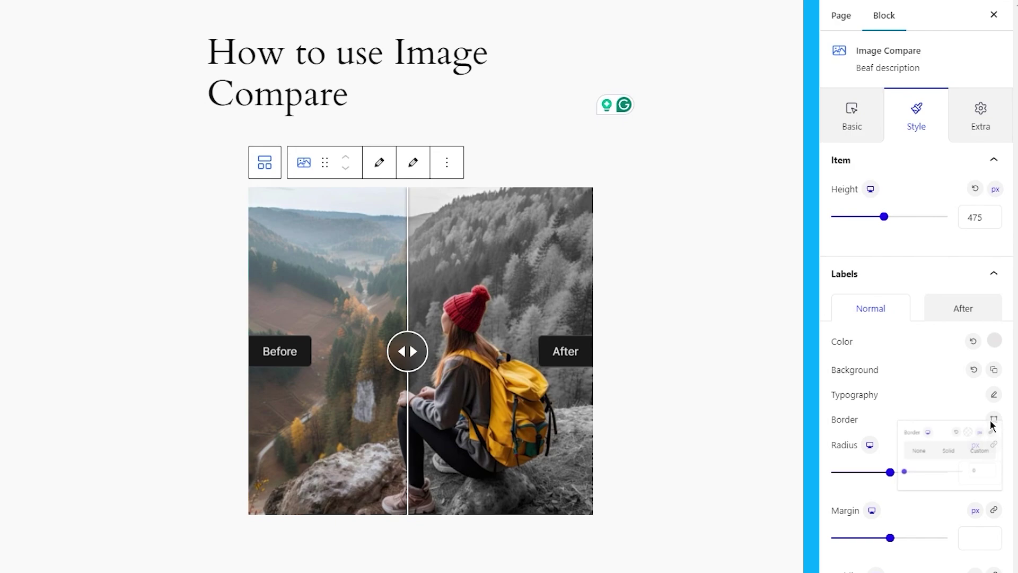
{"action": "scroll", "coordinate": [902, 452], "scroll_direction": "down", "scroll_amount": 2}
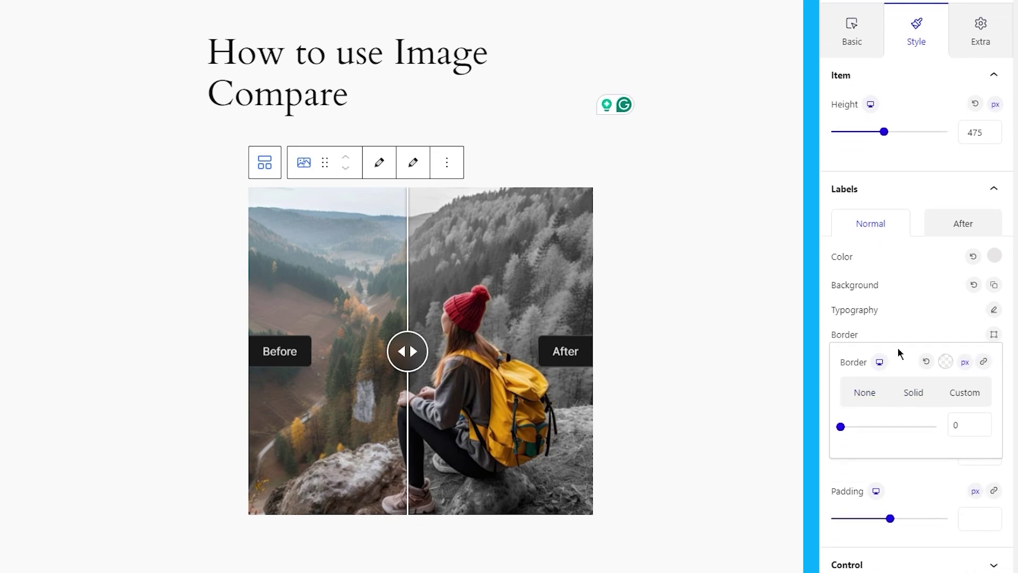
{"action": "left_click", "coordinate": [898, 347]}
{"action": "left_click_drag", "start_coordinate": [906, 398], "coordinate": [830, 399]}
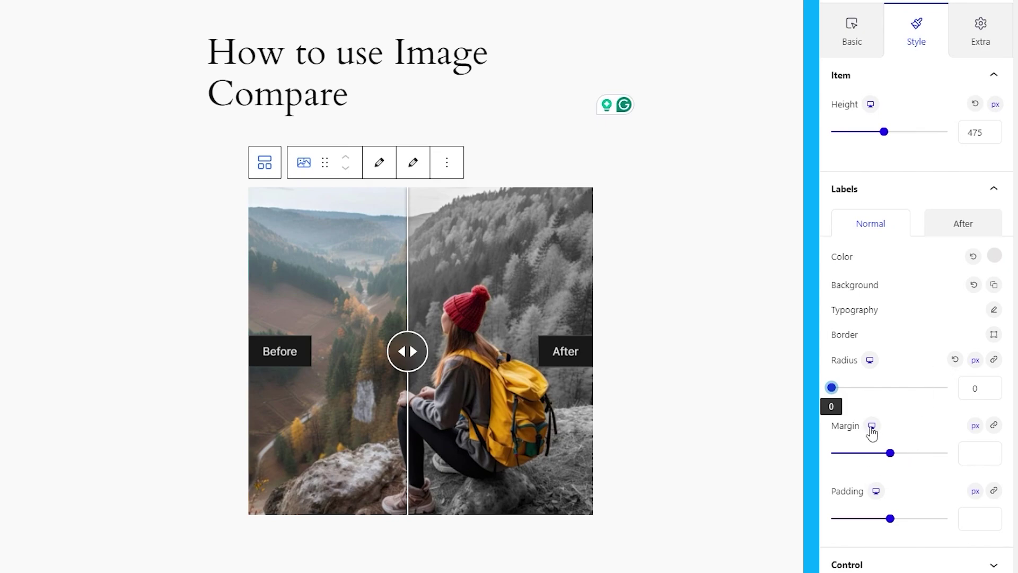
{"action": "scroll", "coordinate": [935, 536], "scroll_direction": "down", "scroll_amount": 1}
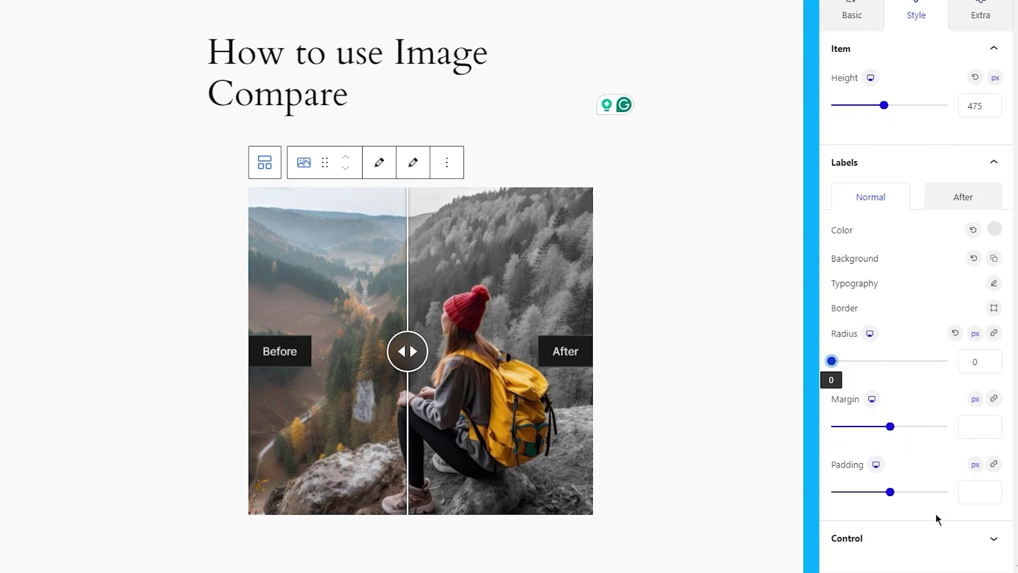
Set the divider line thickness to 1 px and its background colour to dark grey #564C4C.
{"action": "left_click", "coordinate": [918, 536]}
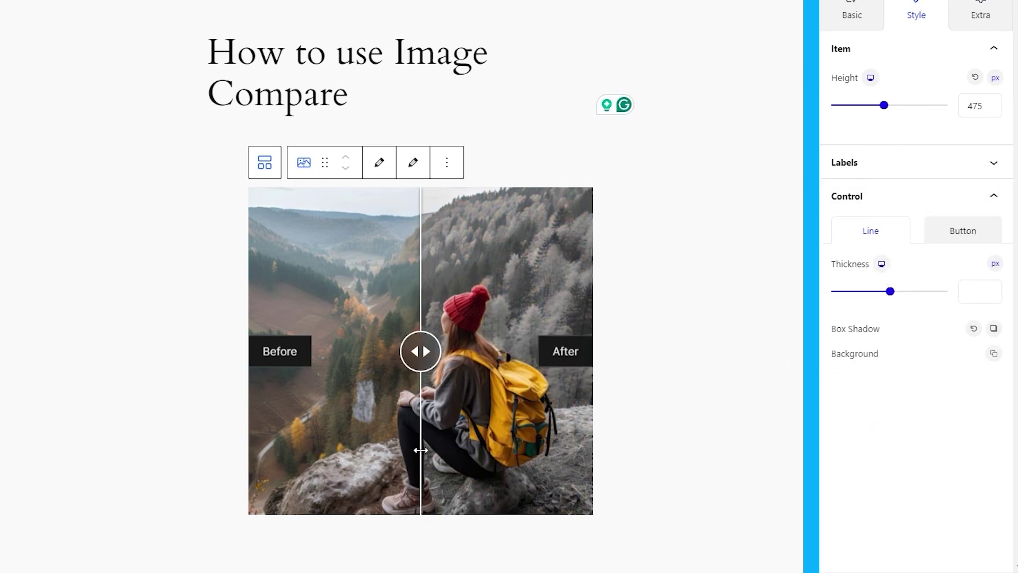
{"action": "left_click_drag", "start_coordinate": [899, 301], "coordinate": [846, 303]}
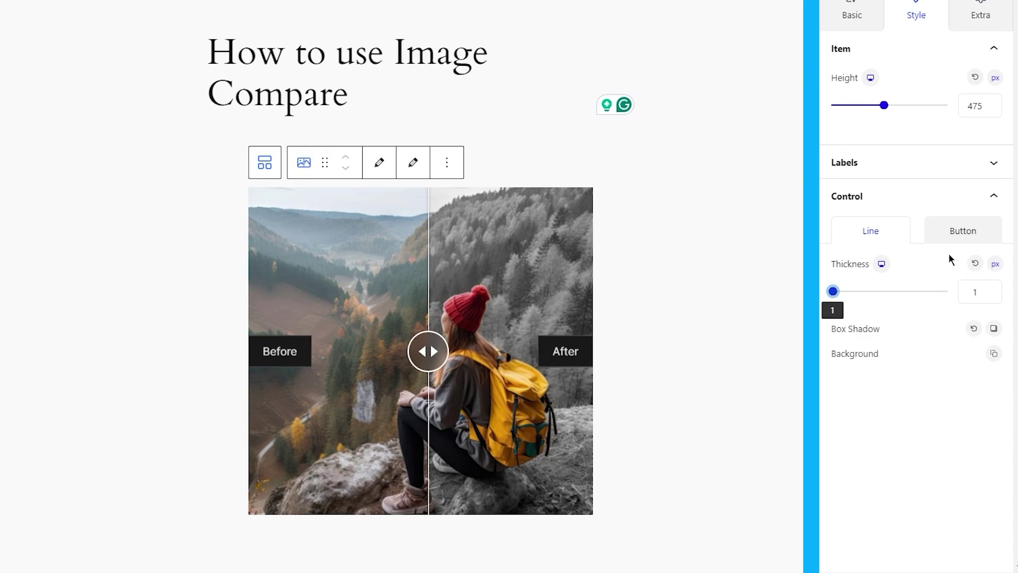
{"action": "left_click", "coordinate": [994, 356]}
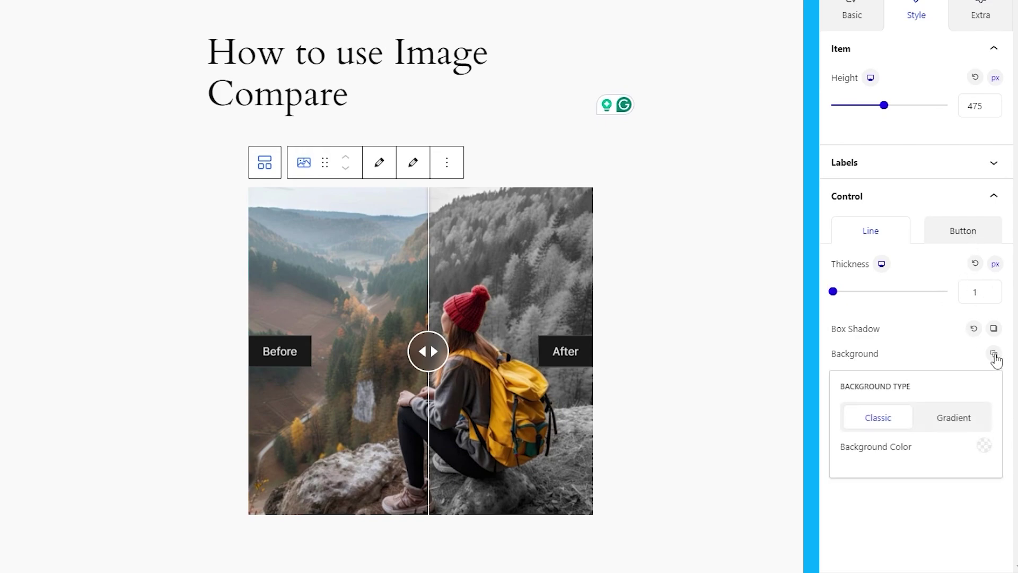
{"action": "left_click", "coordinate": [983, 445]}
{"action": "left_click", "coordinate": [858, 164]}
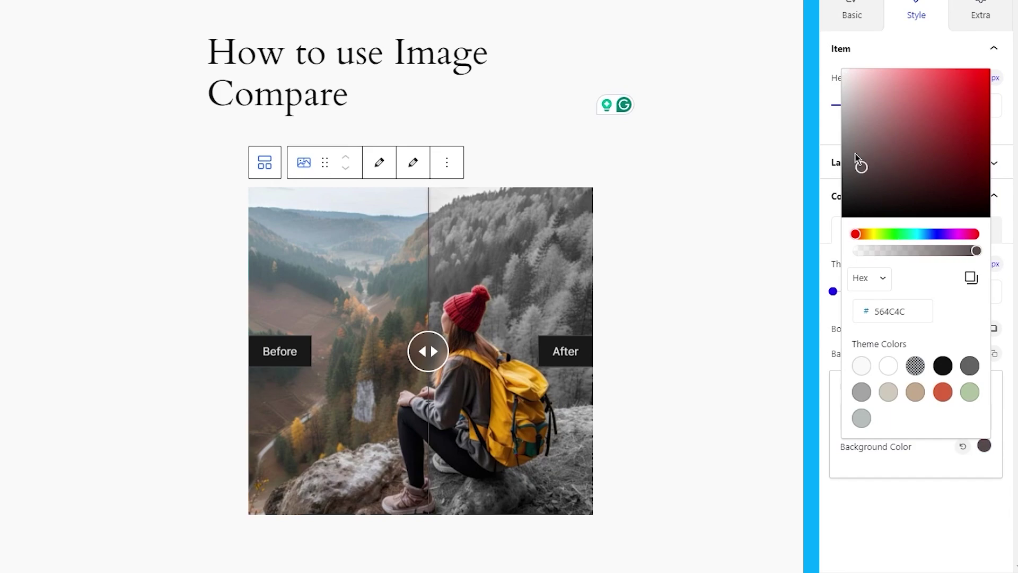
{"action": "left_click", "coordinate": [903, 530]}
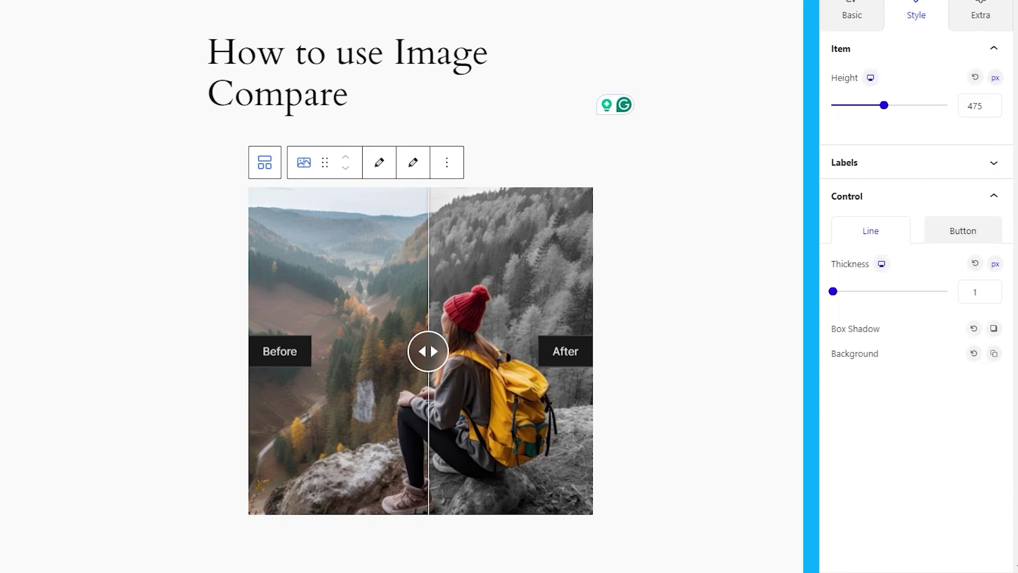
Try different handle arrow size, arrow colour, width and height, then reset them to defaults.
{"action": "left_click", "coordinate": [979, 246]}
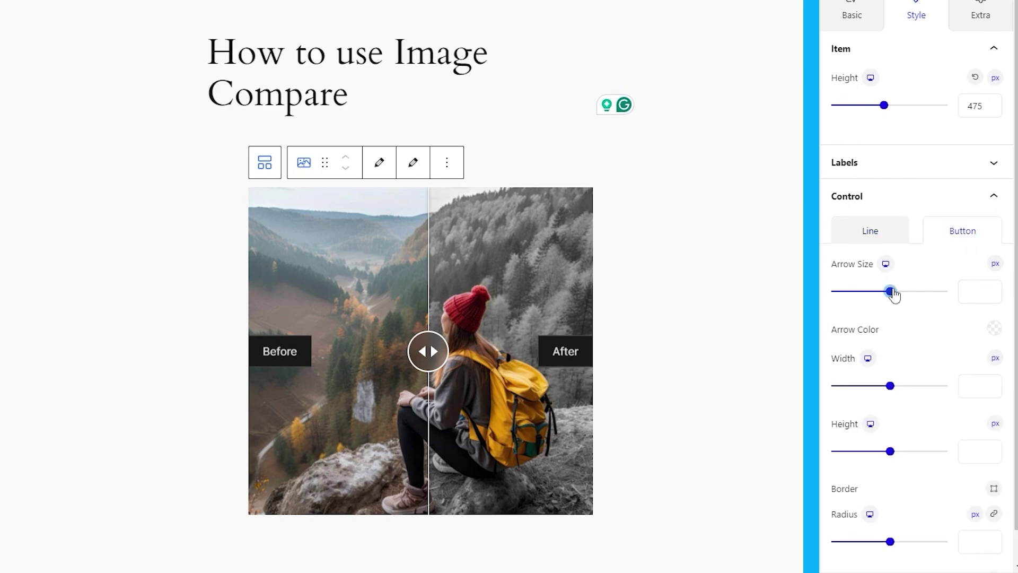
{"action": "left_click_drag", "start_coordinate": [890, 291], "coordinate": [860, 309]}
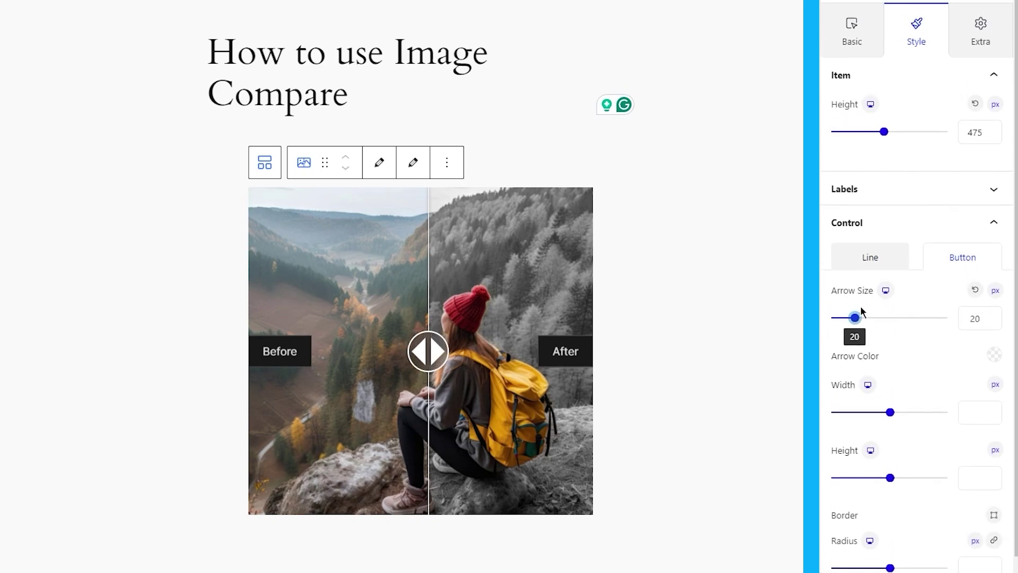
{"action": "left_click", "coordinate": [977, 290]}
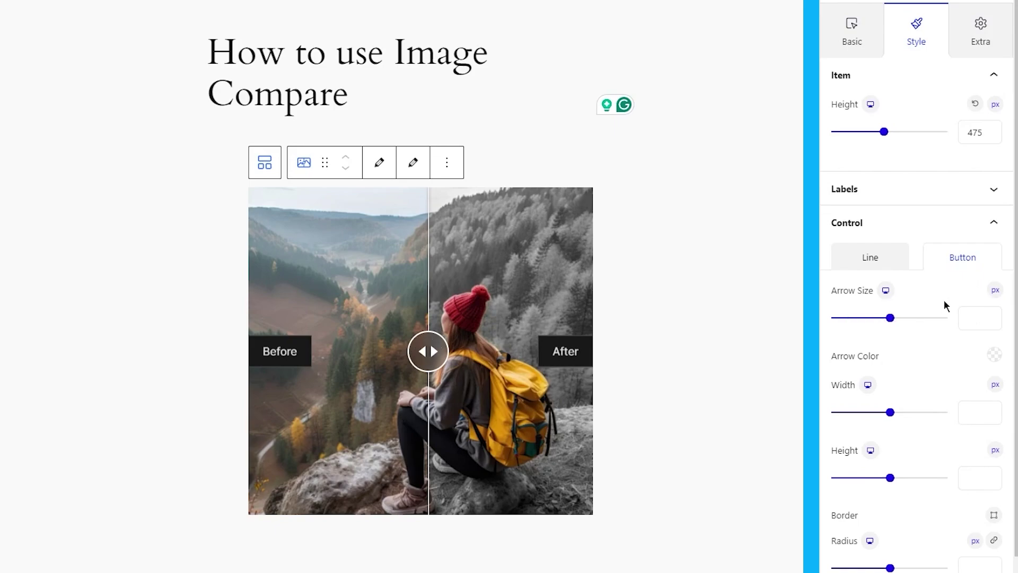
{"action": "left_click", "coordinate": [995, 355]}
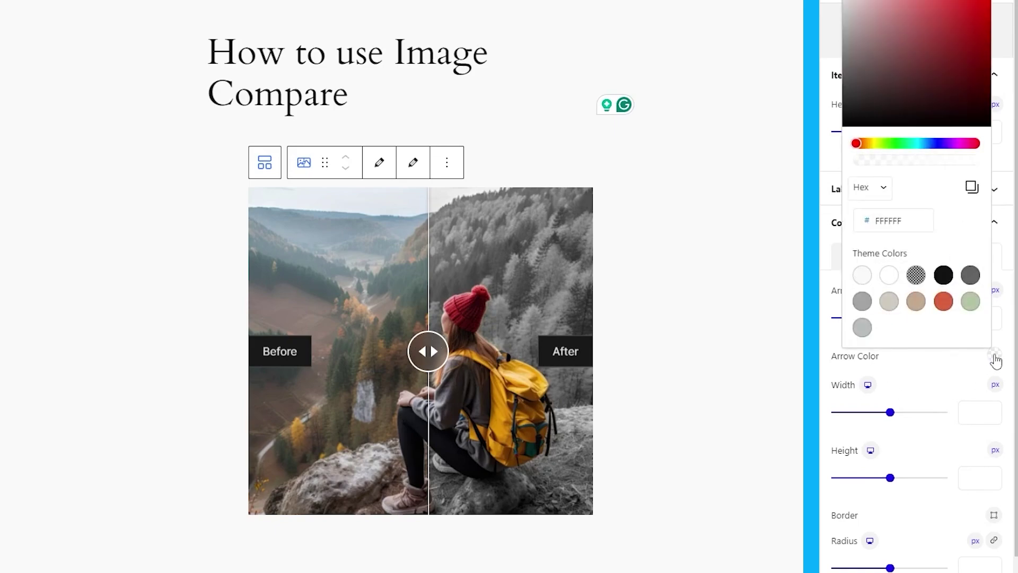
{"action": "left_click", "coordinate": [903, 438]}
{"action": "left_click", "coordinate": [891, 413]}
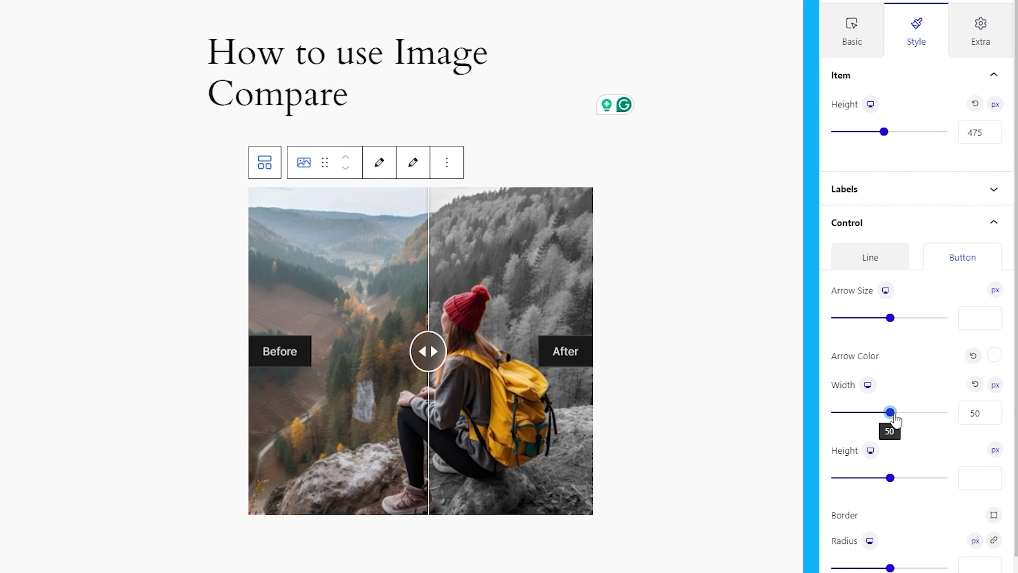
{"action": "left_click_drag", "start_coordinate": [891, 413], "coordinate": [863, 413]}
{"action": "left_click", "coordinate": [974, 384]}
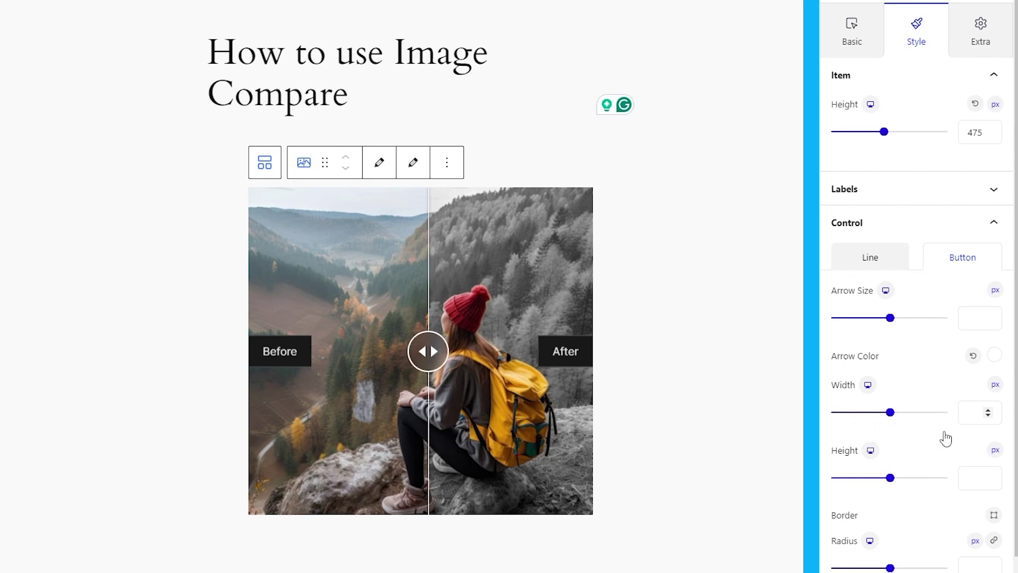
{"action": "mouse_move", "coordinate": [892, 477]}
{"action": "left_mouse_down"}
{"action": "mouse_move", "coordinate": [901, 473]}
{"action": "mouse_move", "coordinate": [880, 471]}
{"action": "mouse_move", "coordinate": [894, 463]}
{"action": "left_mouse_up"}
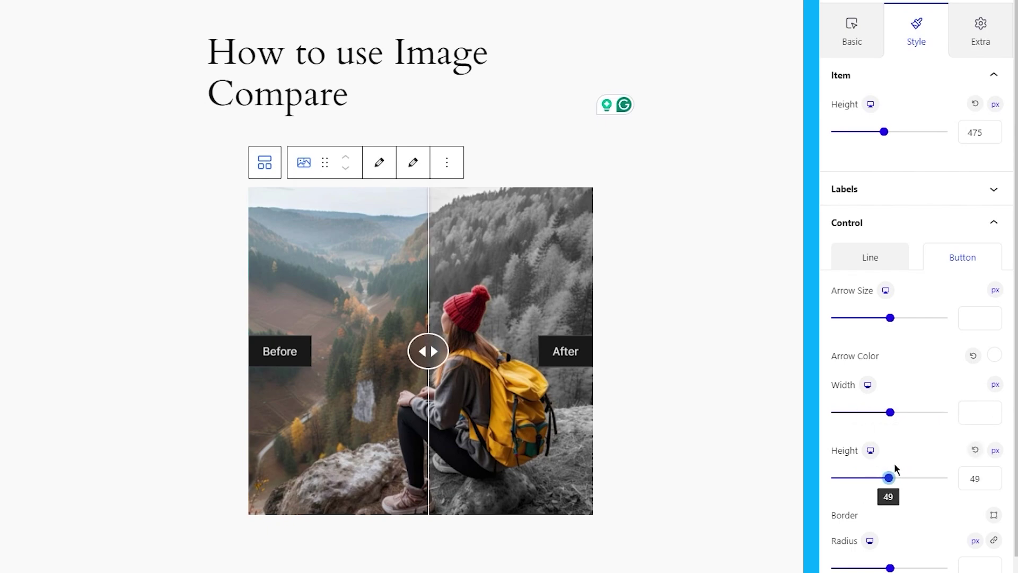
{"action": "left_click", "coordinate": [972, 355]}
{"action": "scroll", "coordinate": [971, 365], "scroll_direction": "down", "scroll_amount": 1}
{"action": "left_click", "coordinate": [974, 417]}
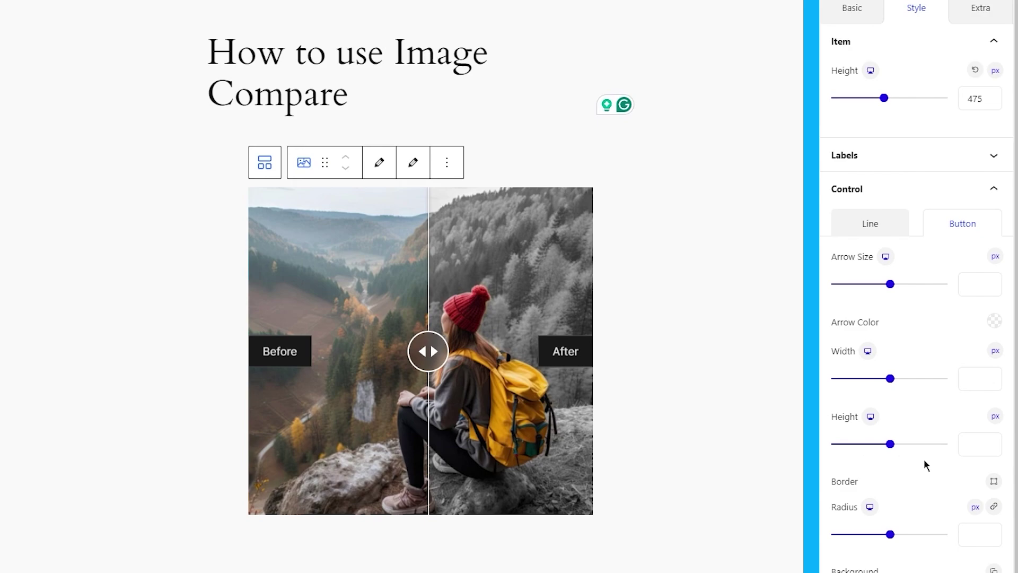
{"action": "scroll", "coordinate": [987, 472], "scroll_direction": "down", "scroll_amount": 1}
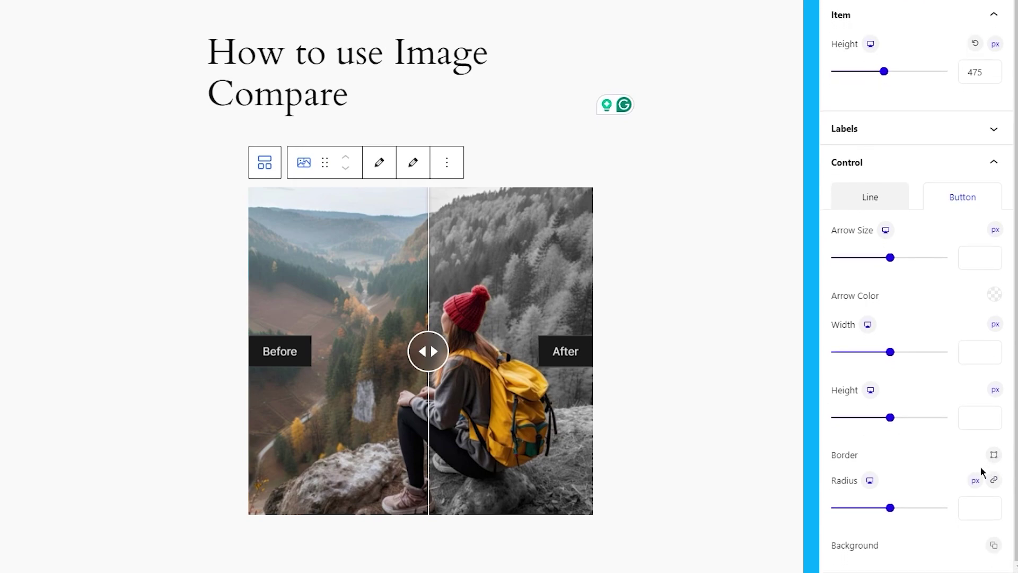
Give the handle button a translucent dark background, #0D0D0D3D.
{"action": "left_click", "coordinate": [993, 545]}
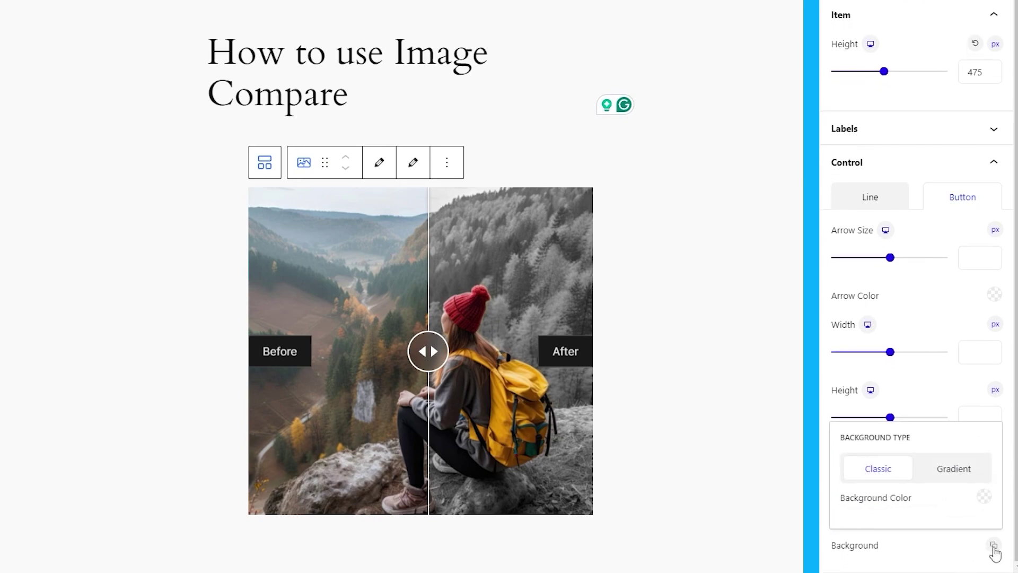
{"action": "left_click", "coordinate": [983, 497]}
{"action": "left_click_drag", "start_coordinate": [906, 250], "coordinate": [820, 241]}
{"action": "left_click", "coordinate": [859, 305]}
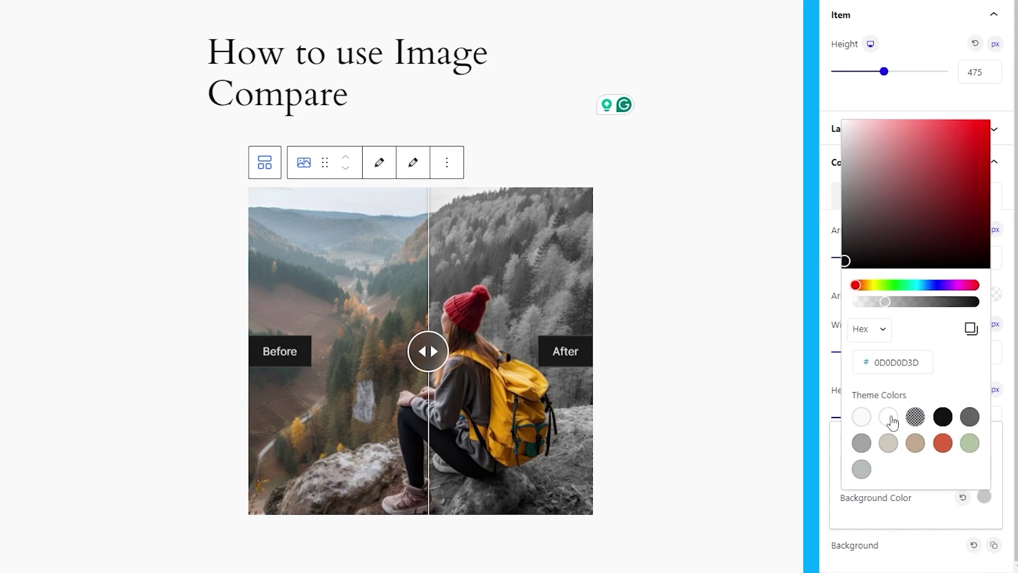
{"action": "left_click", "coordinate": [932, 564]}
{"action": "scroll", "coordinate": [615, 445], "scroll_direction": "up", "scroll_amount": 3}
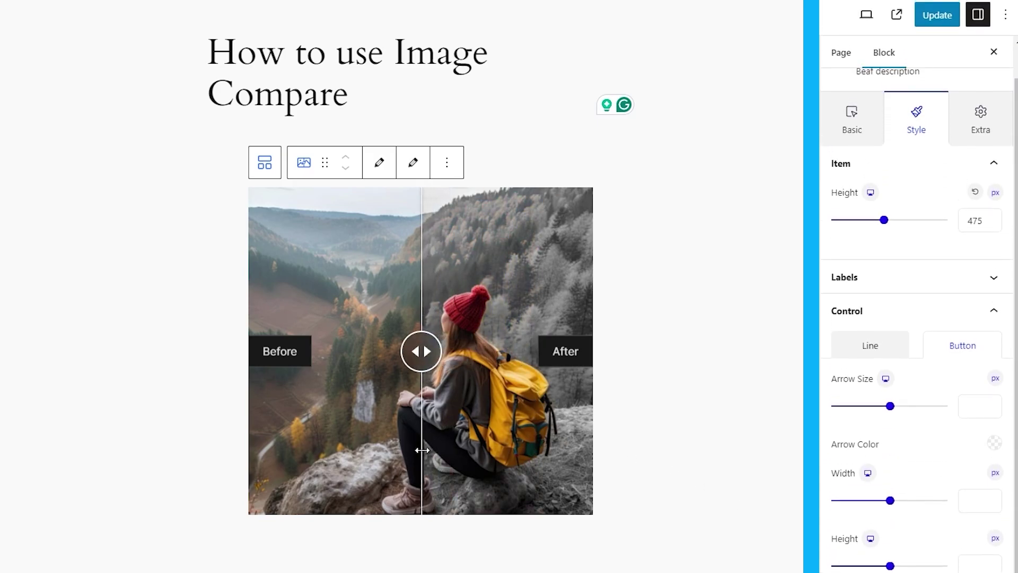
Update the page from its Page settings so the styled Image Compare block is saved.
{"action": "left_click", "coordinate": [841, 51]}
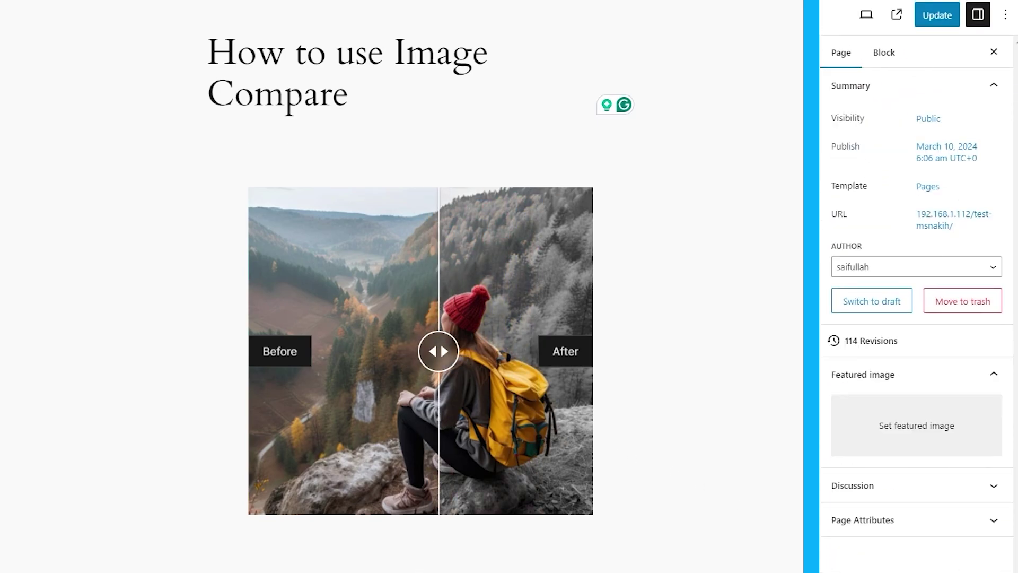
{"action": "left_click", "coordinate": [949, 18]}
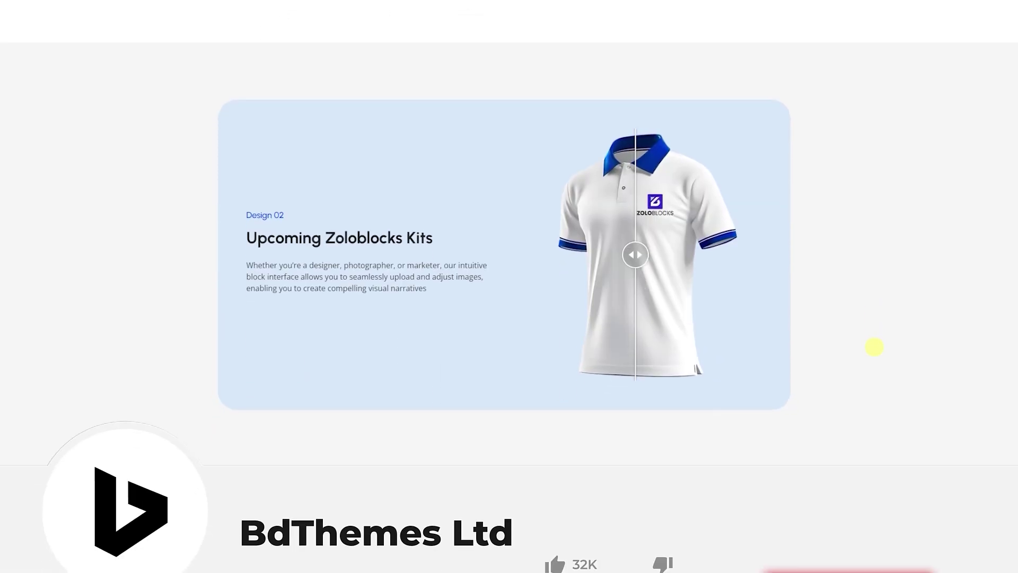
Drag the compare sliders on the shirt, boat and hiker demo examples.
{"action": "left_click_drag", "start_coordinate": [646, 263], "coordinate": [832, 297]}
{"action": "scroll", "coordinate": [836, 306], "scroll_direction": "down", "scroll_amount": 8}
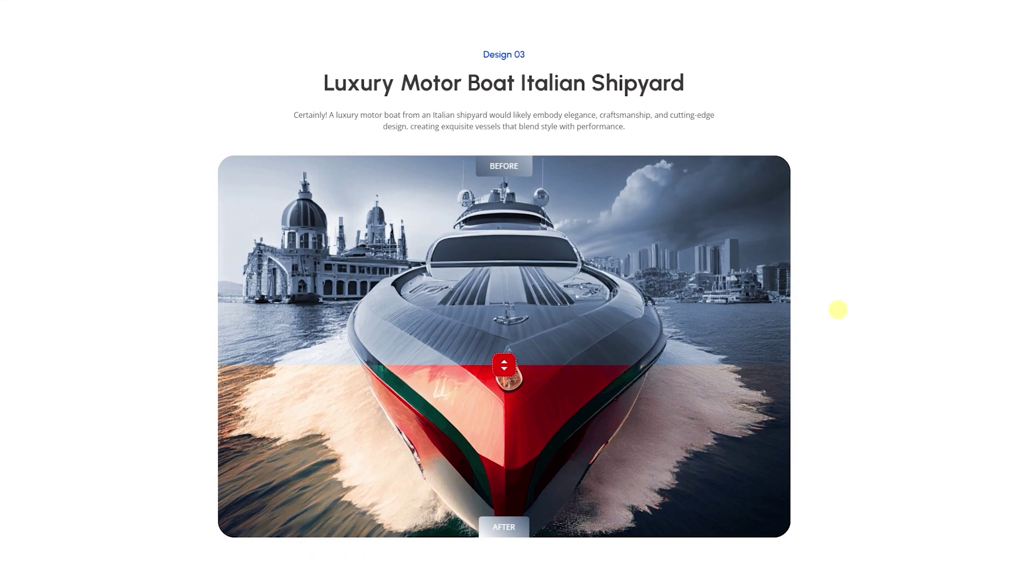
{"action": "left_click_drag", "start_coordinate": [504, 364], "coordinate": [503, 322]}
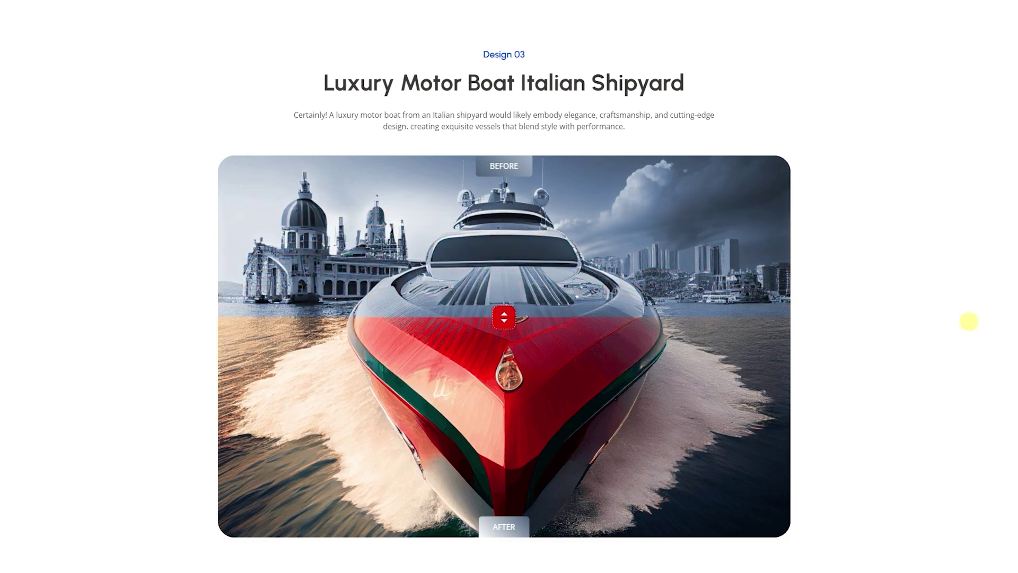
{"action": "scroll", "coordinate": [985, 325], "scroll_direction": "down", "scroll_amount": 10}
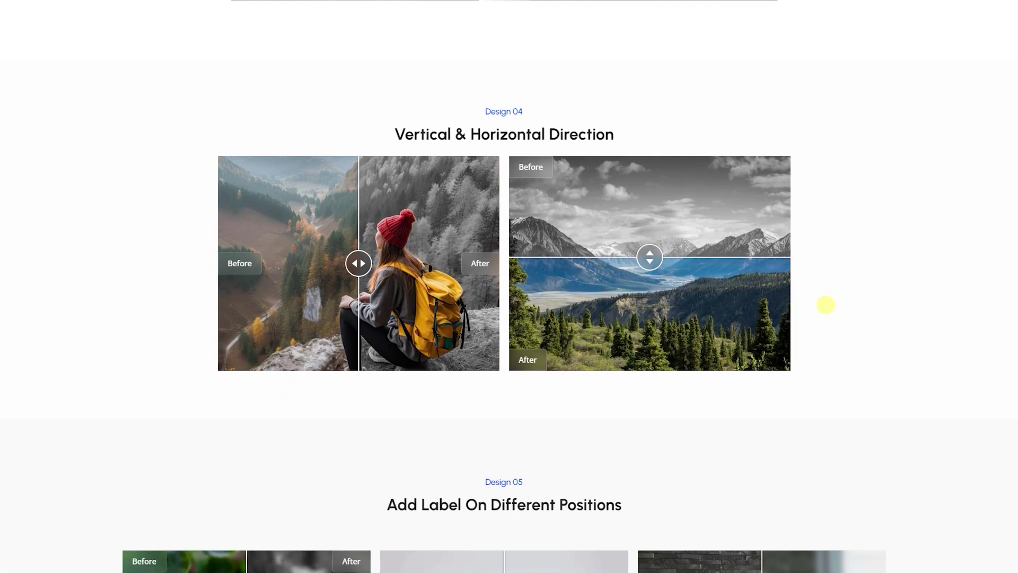
{"action": "left_click_drag", "start_coordinate": [362, 270], "coordinate": [419, 273]}
Slide the mountain, flower, skateboarder and photographer comparisons to reveal their before images.
{"action": "mouse_move", "coordinate": [649, 258]}
{"action": "left_mouse_down"}
{"action": "mouse_move", "coordinate": [650, 268]}
{"action": "mouse_move", "coordinate": [655, 177]}
{"action": "mouse_move", "coordinate": [649, 310]}
{"action": "mouse_move", "coordinate": [656, 260]}
{"action": "left_mouse_up"}
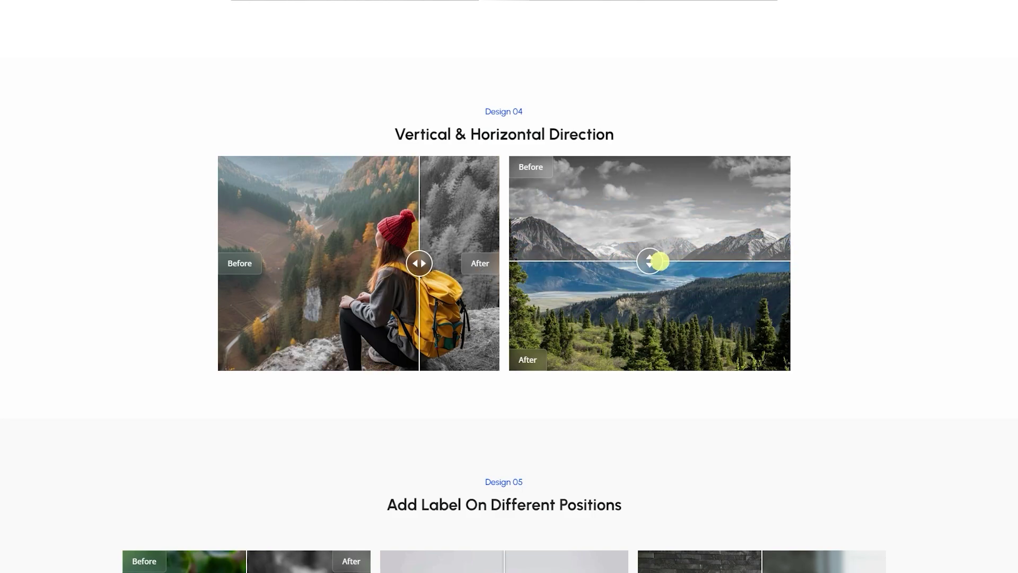
{"action": "scroll", "coordinate": [983, 345], "scroll_direction": "down", "scroll_amount": 7}
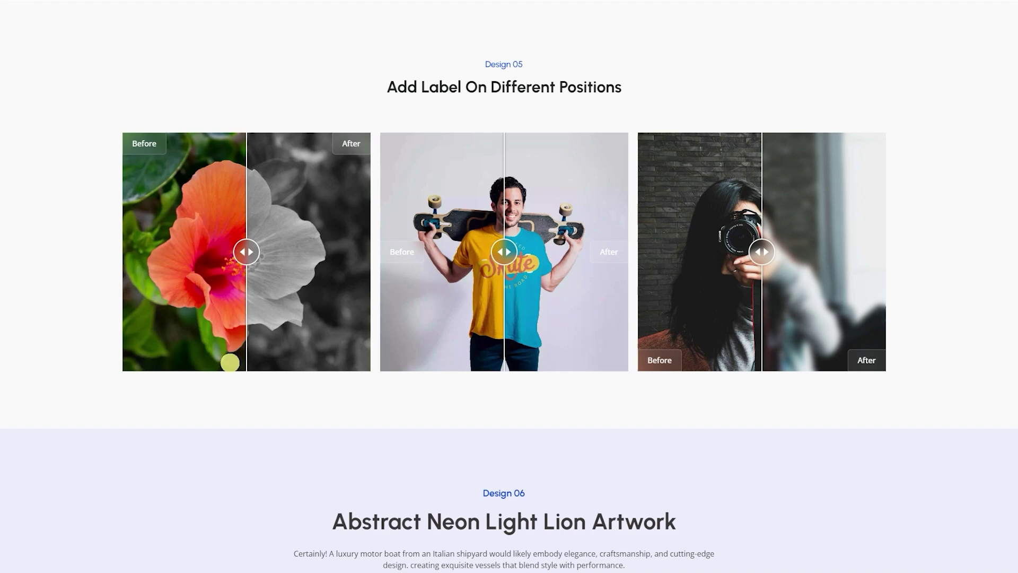
{"action": "left_click_drag", "start_coordinate": [245, 259], "coordinate": [246, 299]}
{"action": "left_click_drag", "start_coordinate": [503, 251], "coordinate": [538, 268]}
{"action": "left_click_drag", "start_coordinate": [767, 259], "coordinate": [790, 264]}
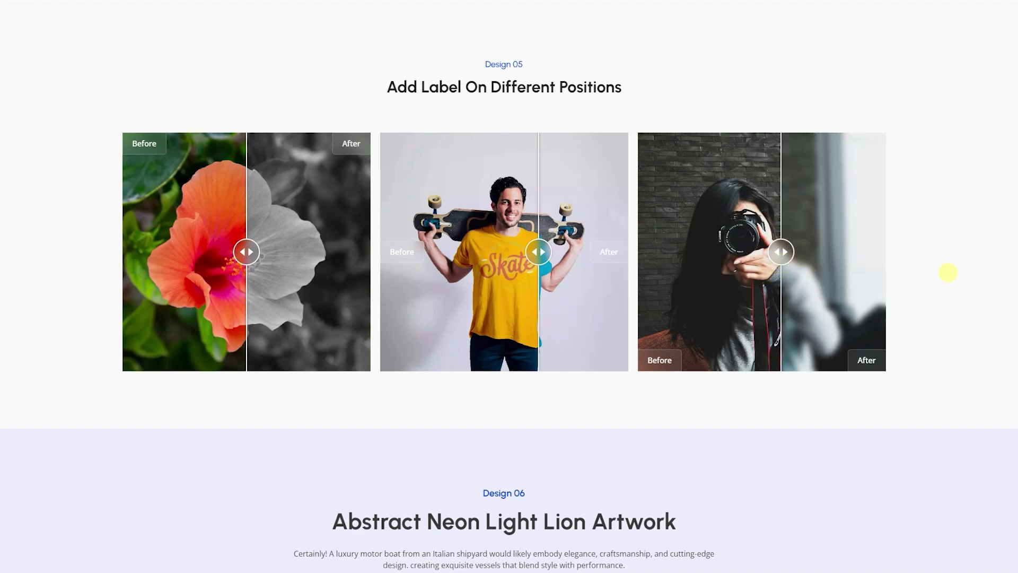